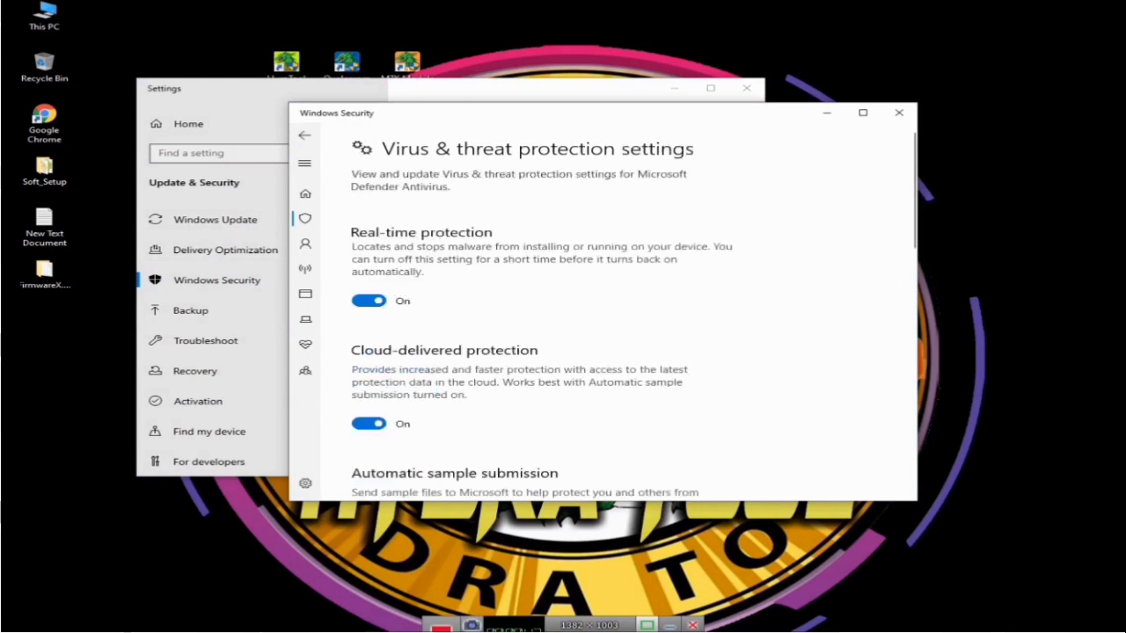
Turn off Defender's real-time protection and turn off Windows Defender Firewall for both private and public networks.
{"action": "left_click", "coordinate": [369, 301]}
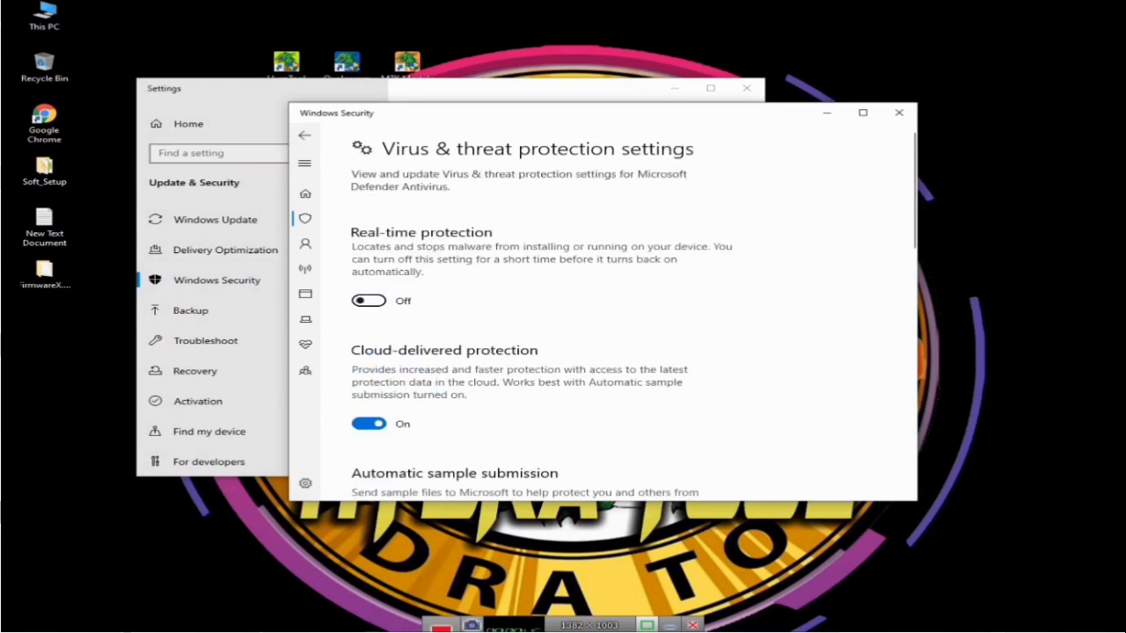
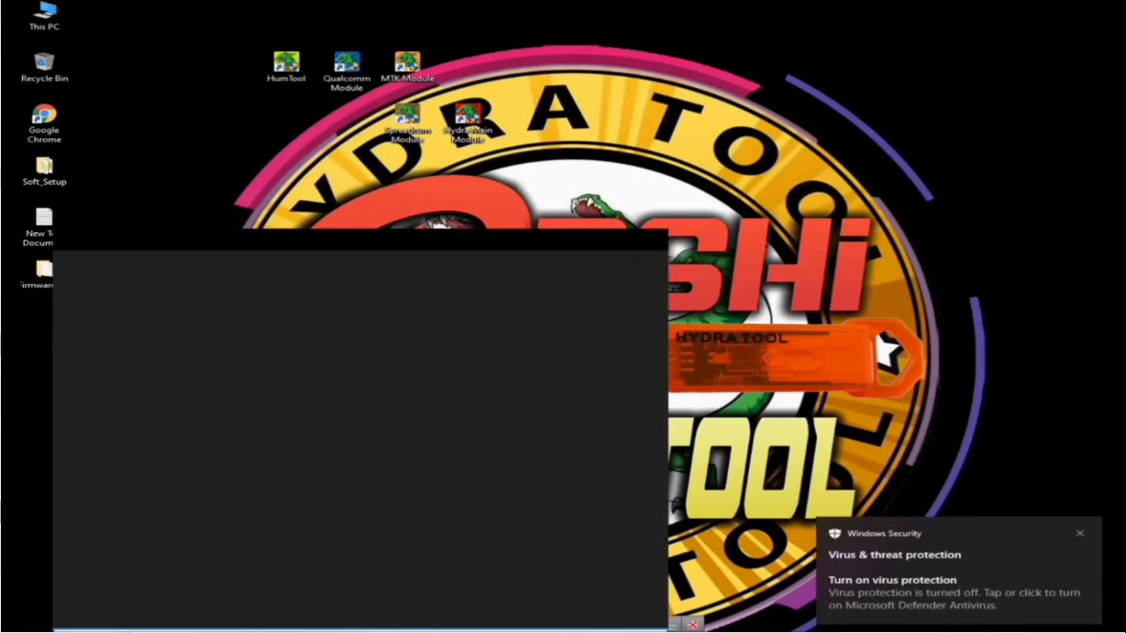
{"action": "type", "text": "fire"}
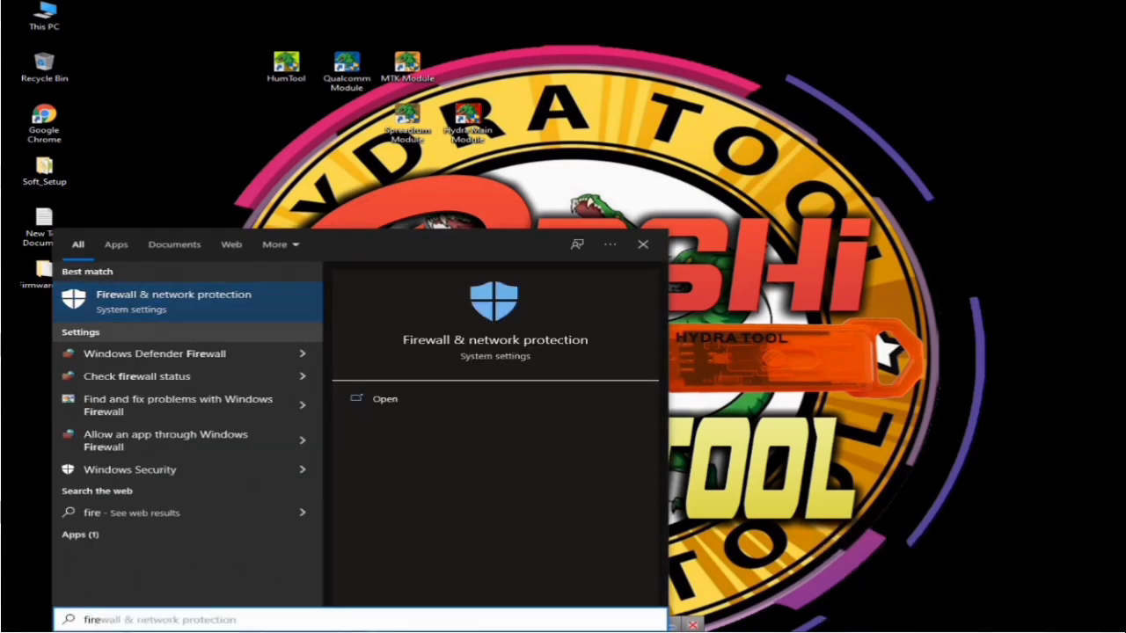
{"action": "left_click", "coordinate": [154, 354]}
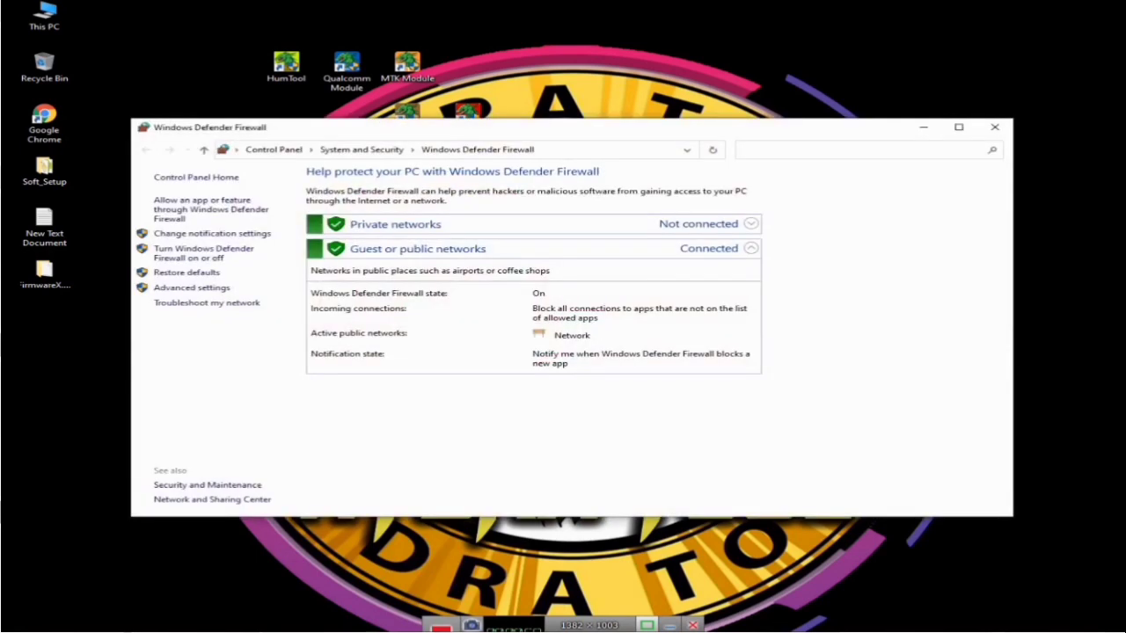
{"action": "left_click", "coordinate": [193, 255]}
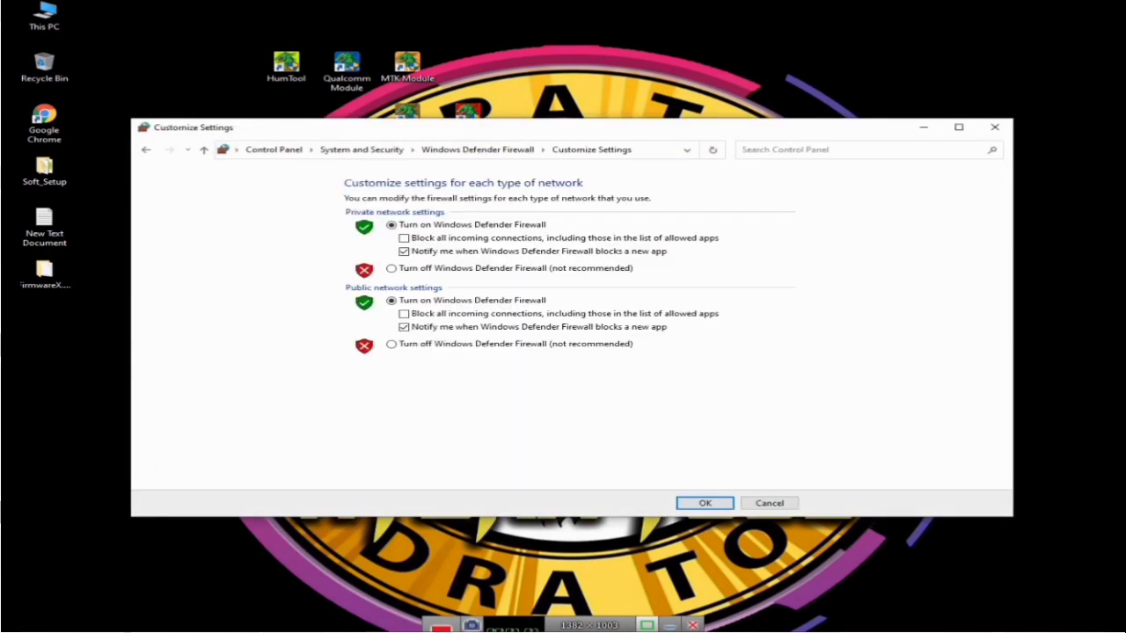
{"action": "left_click", "coordinate": [391, 344]}
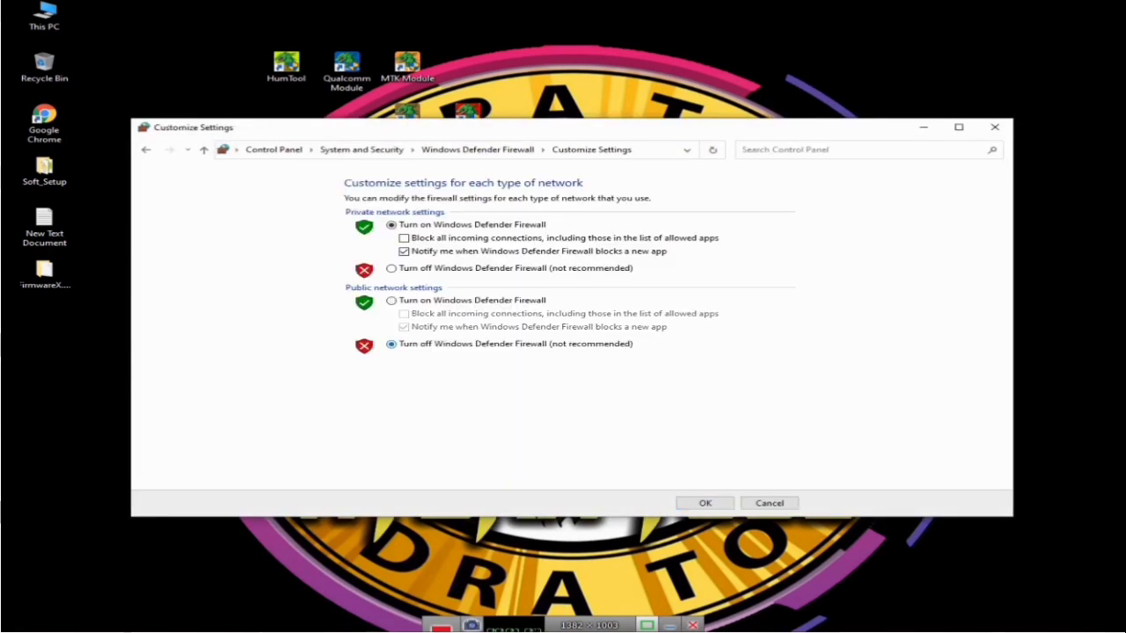
{"action": "left_click", "coordinate": [392, 268]}
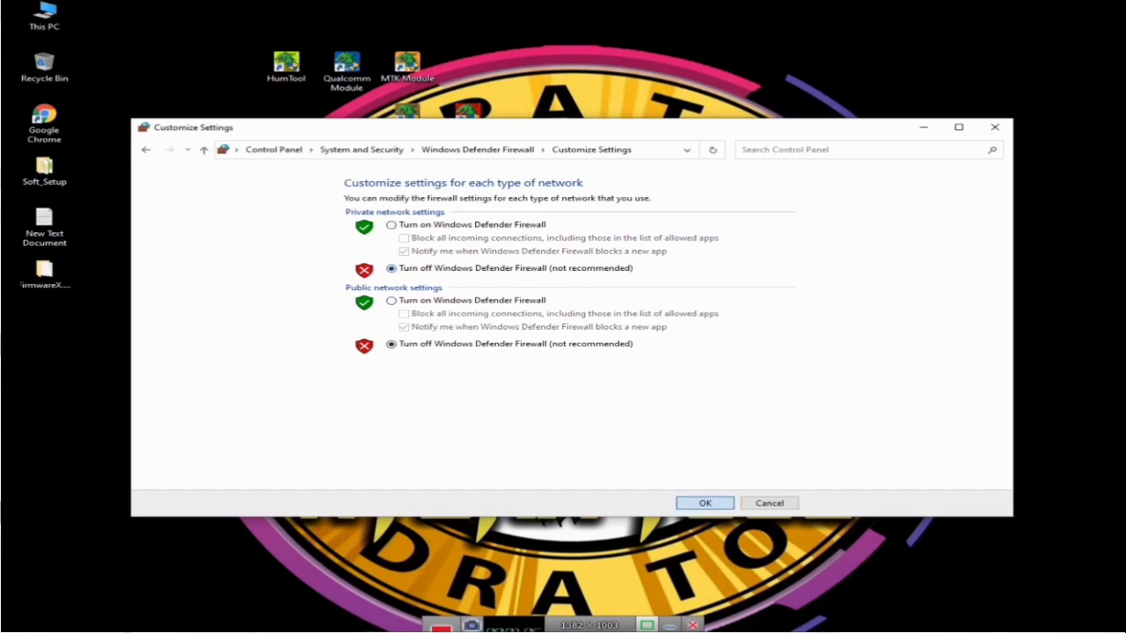
{"action": "key", "text": "Return"}
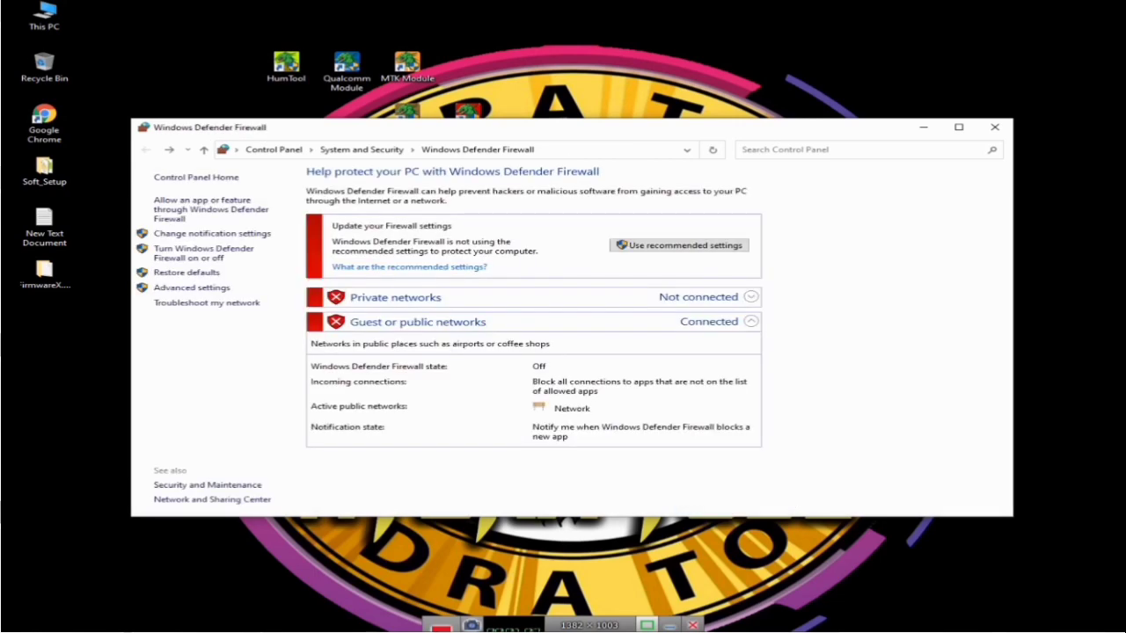
{"action": "left_click", "coordinate": [995, 127]}
Delete the Hydra Tool folder from Local Disk (C:) and return to the desktop.
{"action": "double_click", "coordinate": [44, 13]}
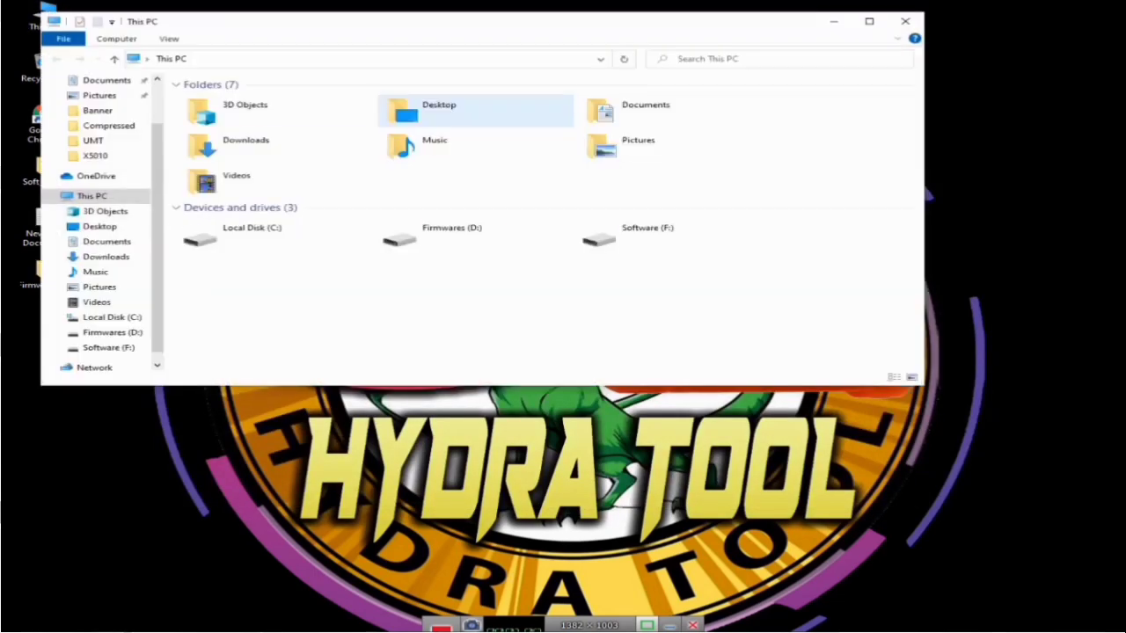
{"action": "double_click", "coordinate": [264, 232]}
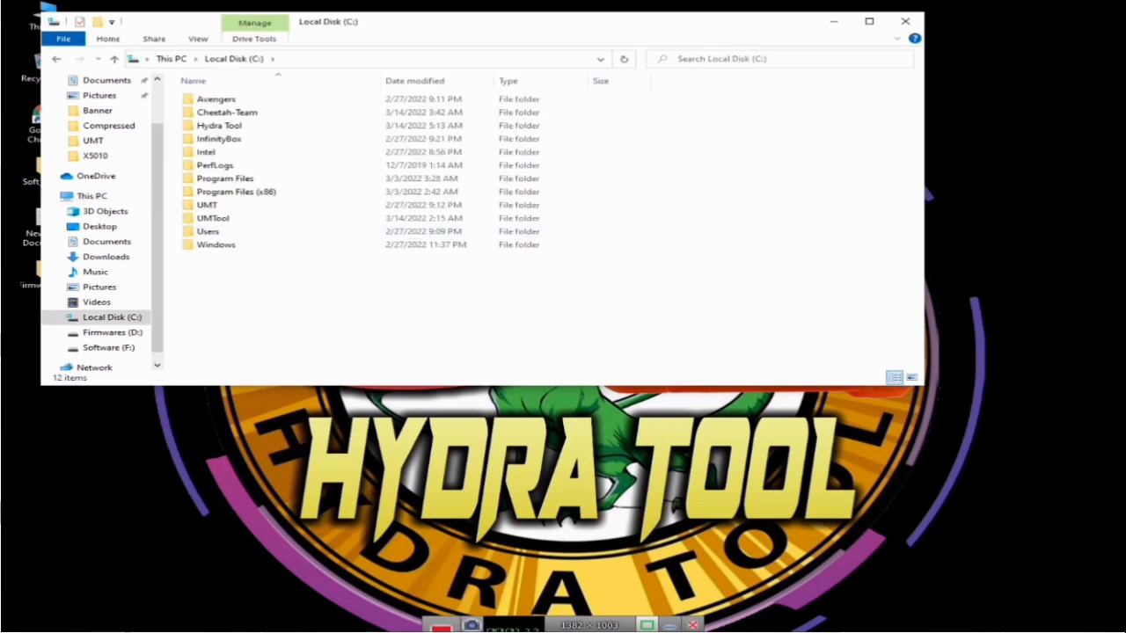
{"action": "left_click", "coordinate": [219, 126]}
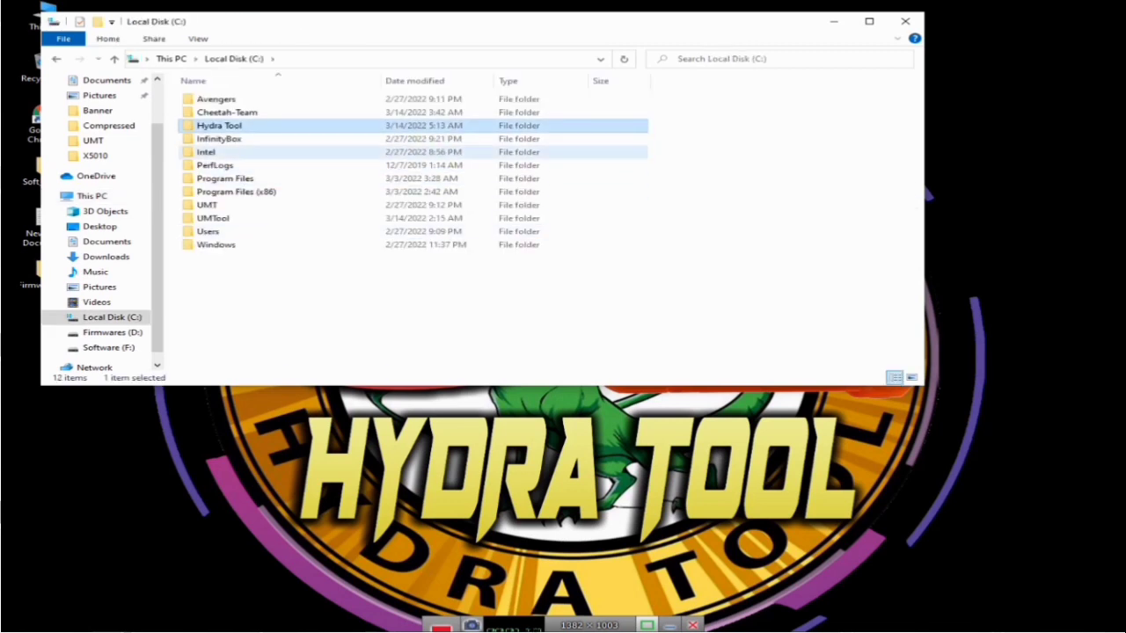
{"action": "key", "text": "Delete"}
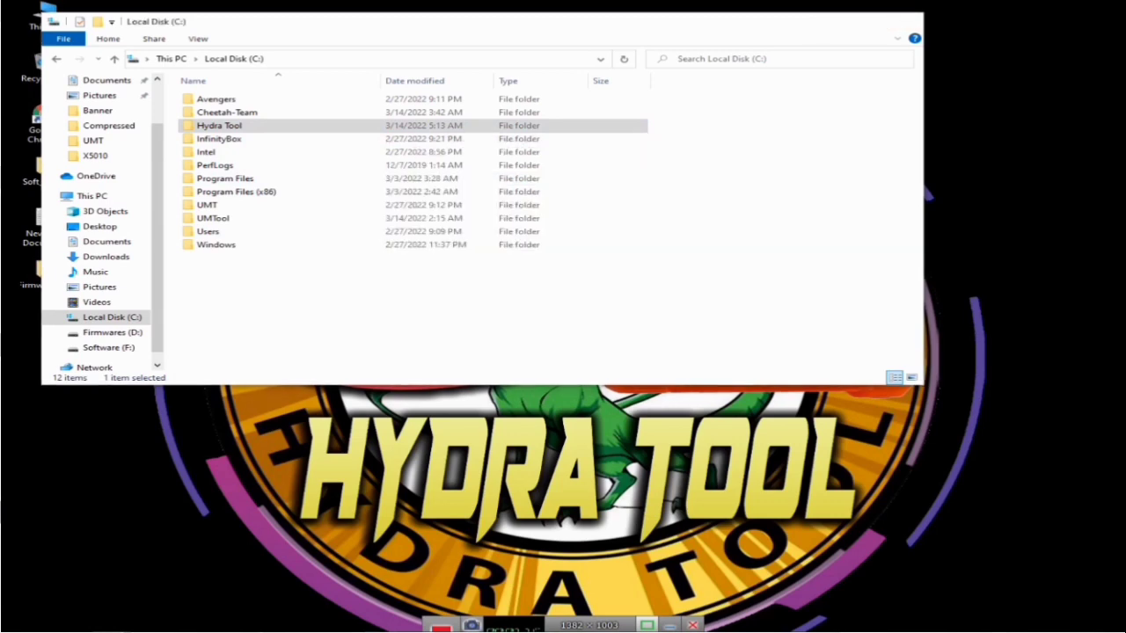
{"action": "left_click", "coordinate": [835, 21]}
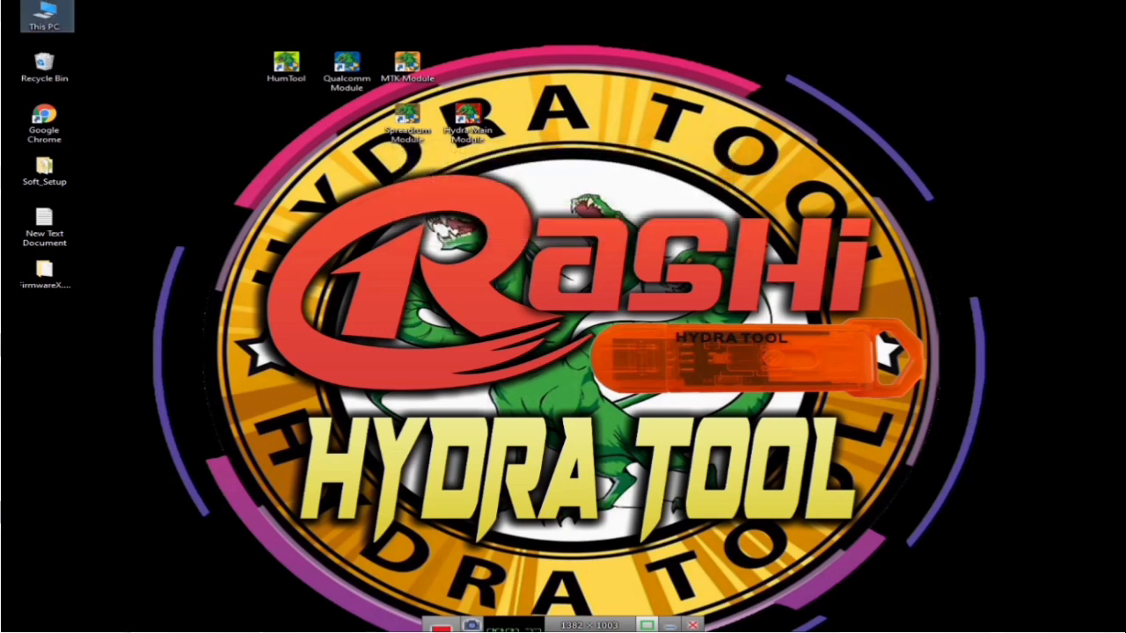
{"action": "right_click", "coordinate": [660, 220]}
{"action": "left_click", "coordinate": [694, 258]}
Uninstall Hydra Tool 4.2 through Control Panel's Programs and Features, agreeing to remove its entry from the list.
{"action": "key", "text": "super+s"}
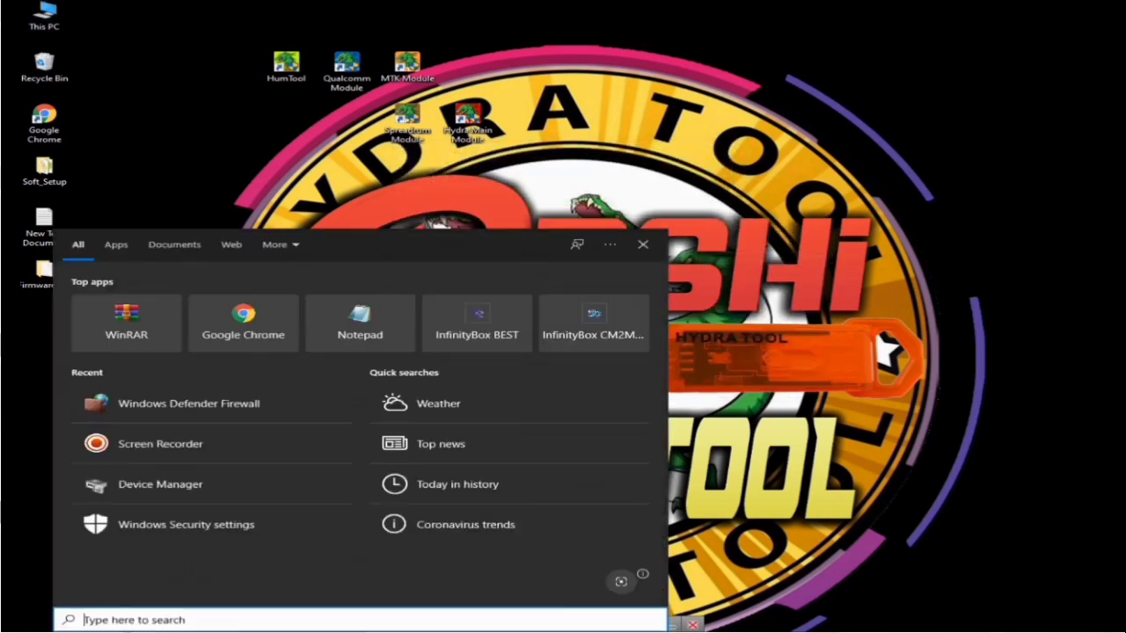
{"action": "type", "text": "co"}
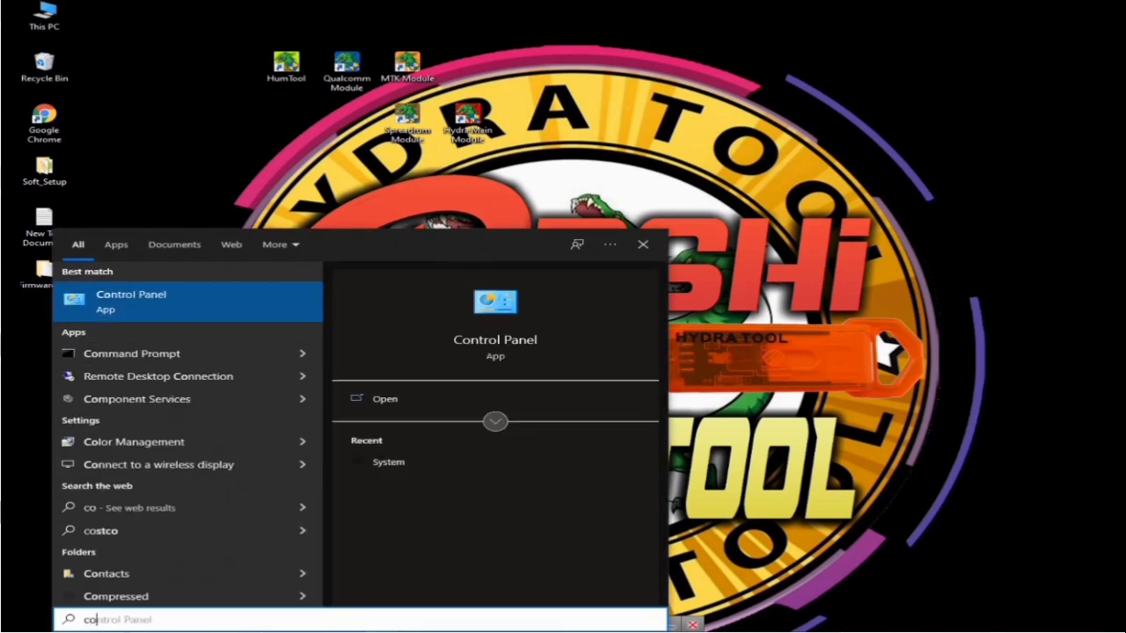
{"action": "key", "text": "Return"}
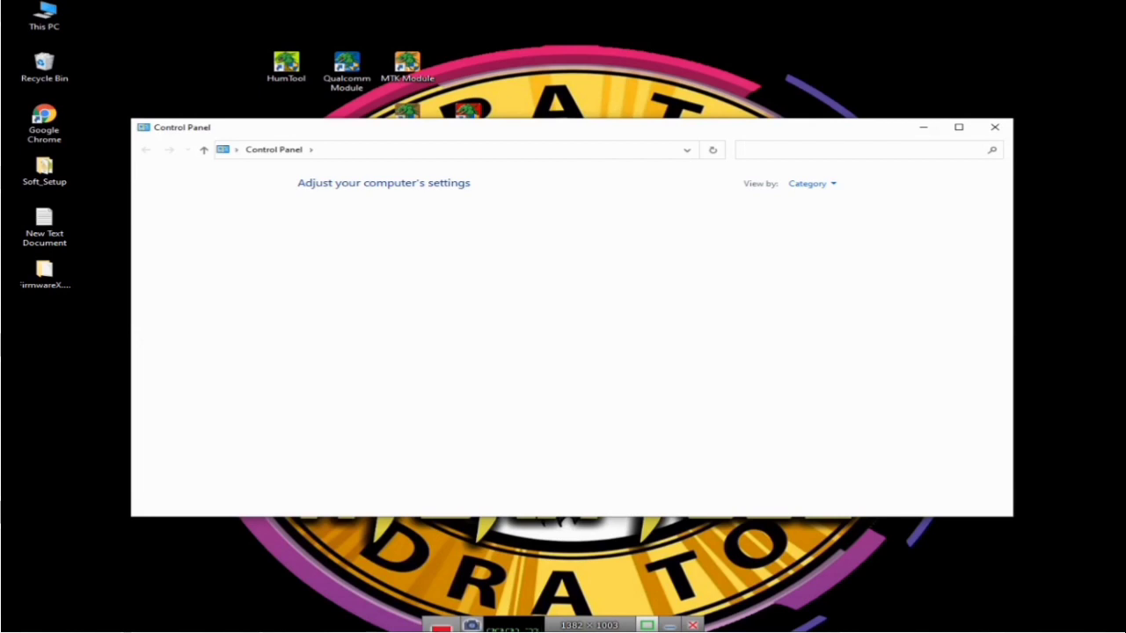
{"action": "left_click", "coordinate": [382, 357]}
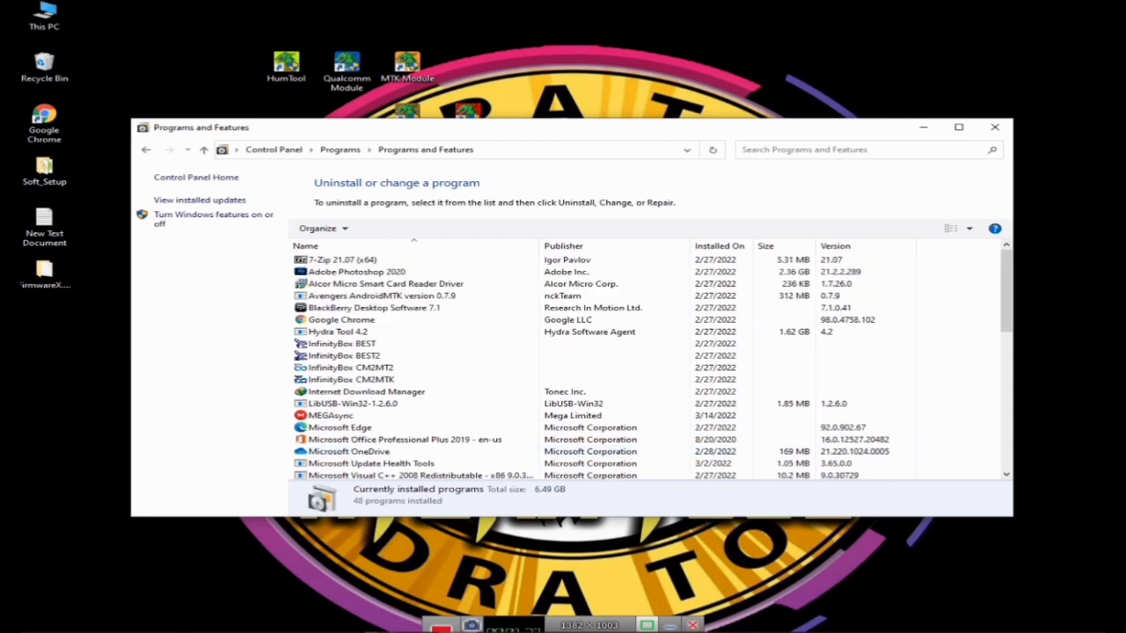
{"action": "left_click", "coordinate": [337, 332]}
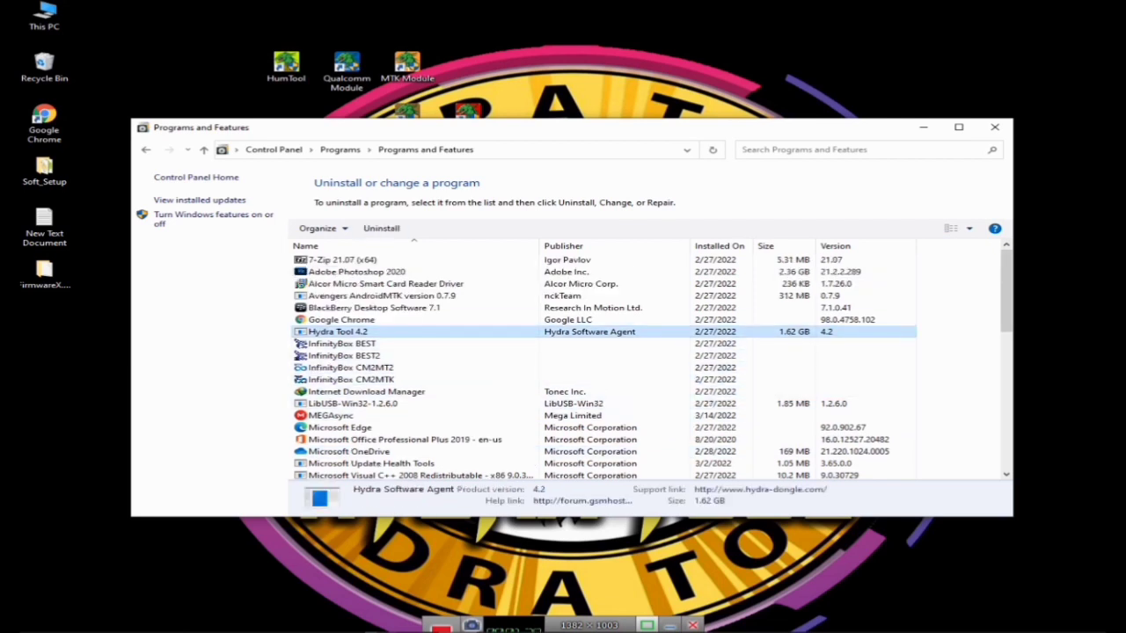
{"action": "left_click", "coordinate": [381, 228]}
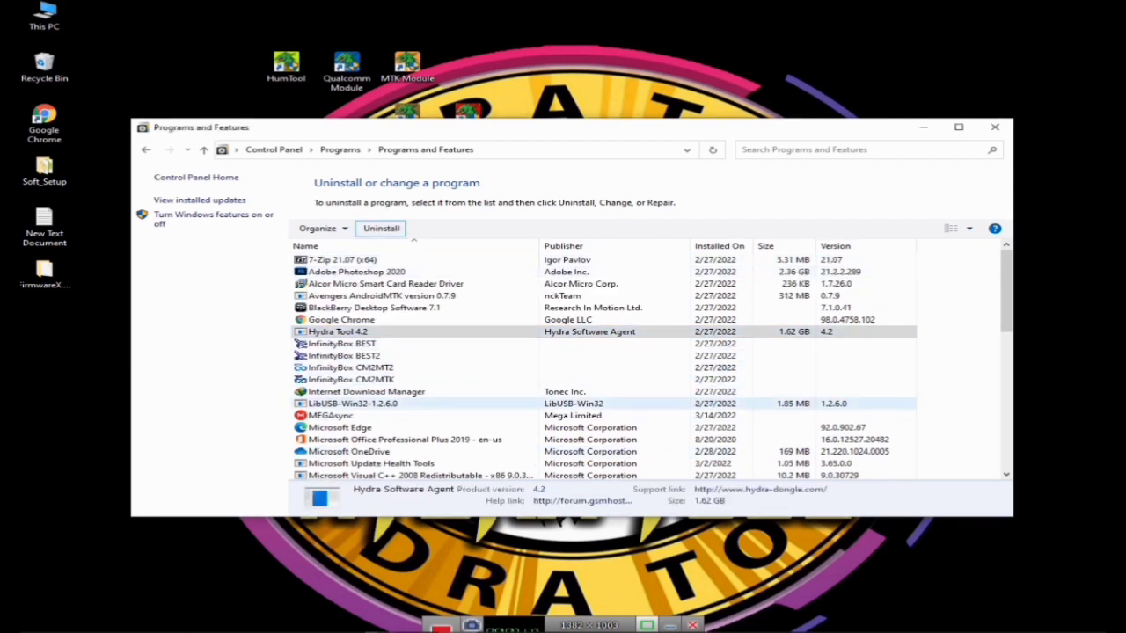
{"action": "key", "text": "Left"}
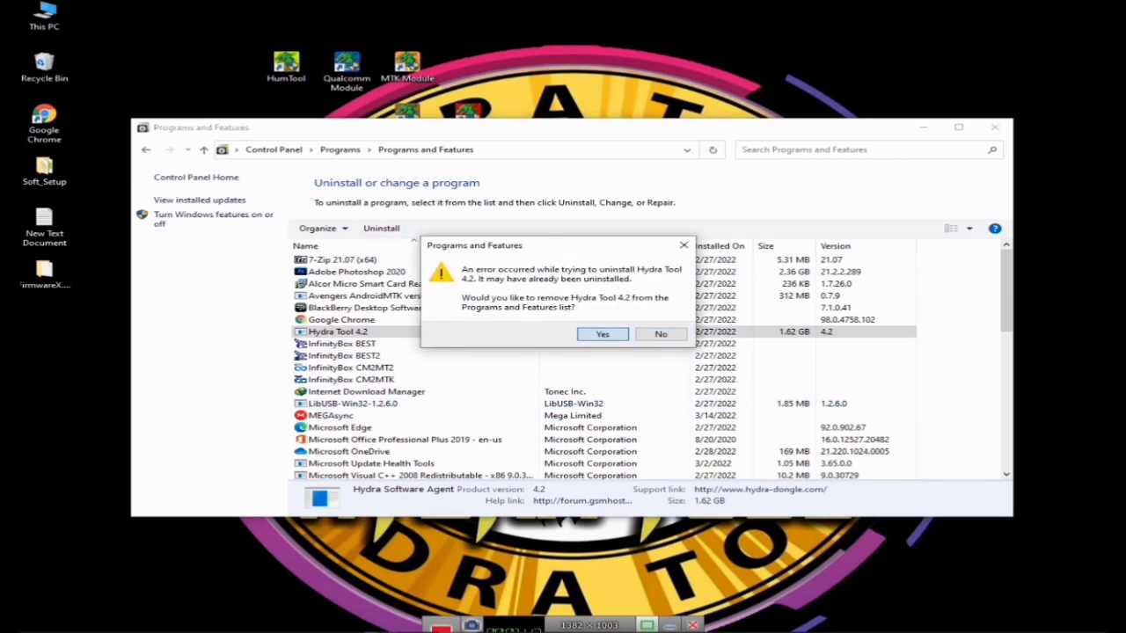
{"action": "key", "text": "Return"}
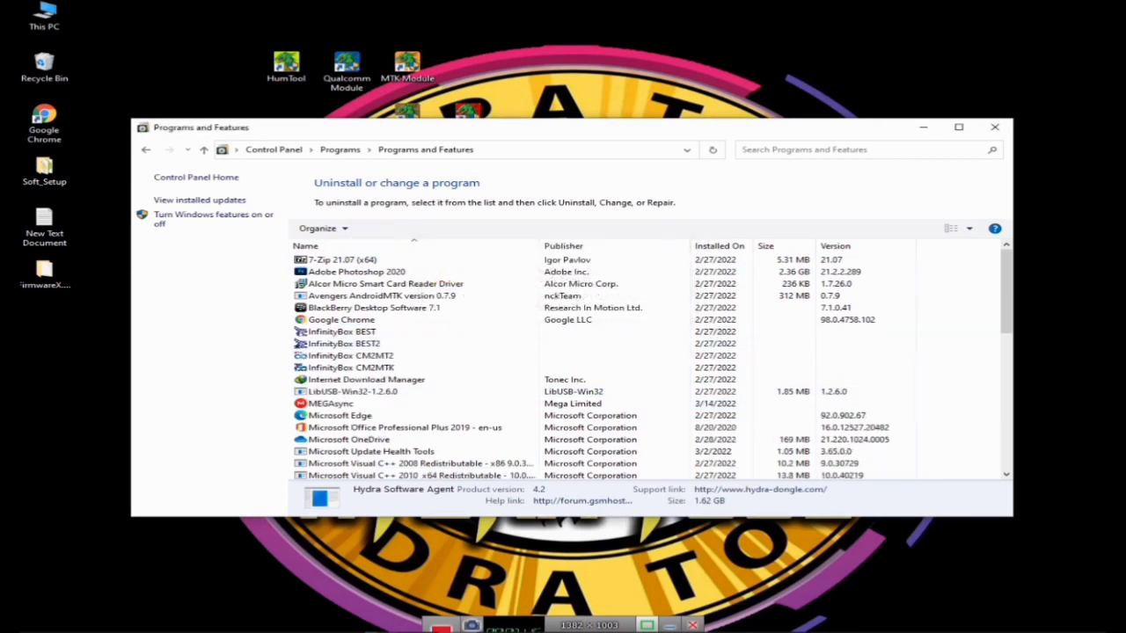
{"action": "left_click", "coordinate": [995, 126]}
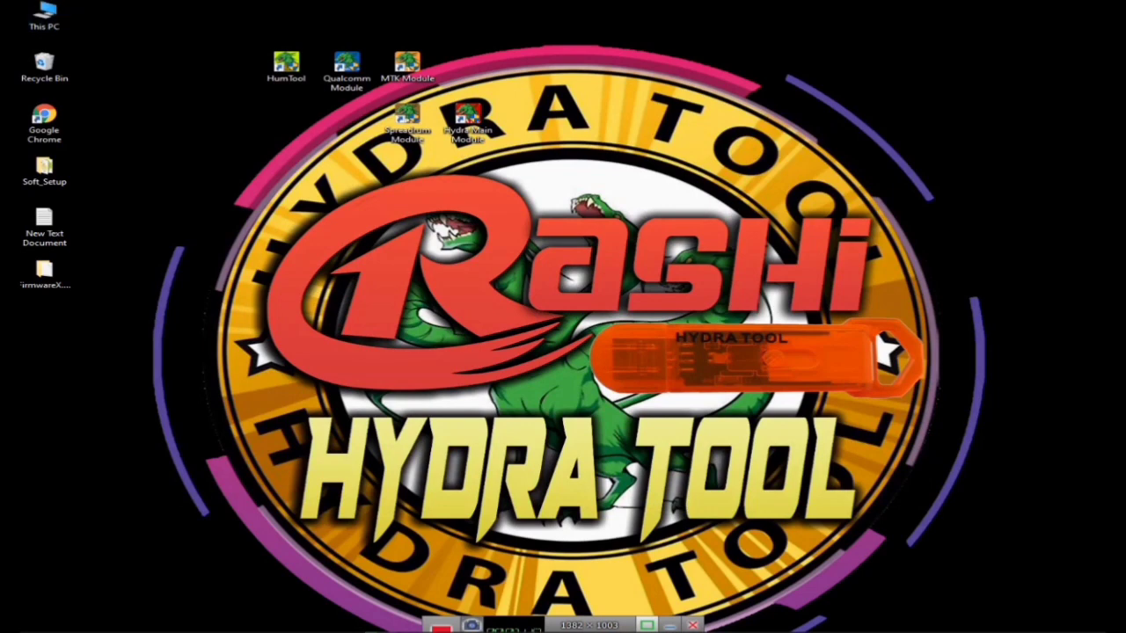
Open the Hydra Tool Setup V4.3_4 archive in the Hydra Tool folder under BOX Setup & Drive on Firmwares (D:).
{"action": "mouse_move", "coordinate": [615, 626]}
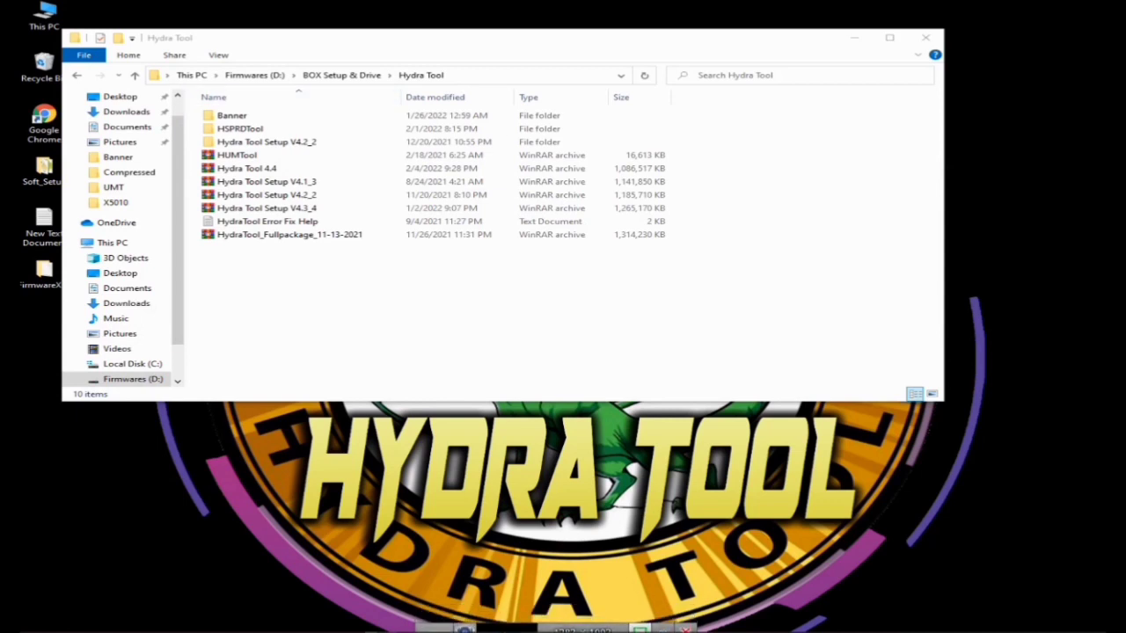
{"action": "mouse_move", "coordinate": [523, 613]}
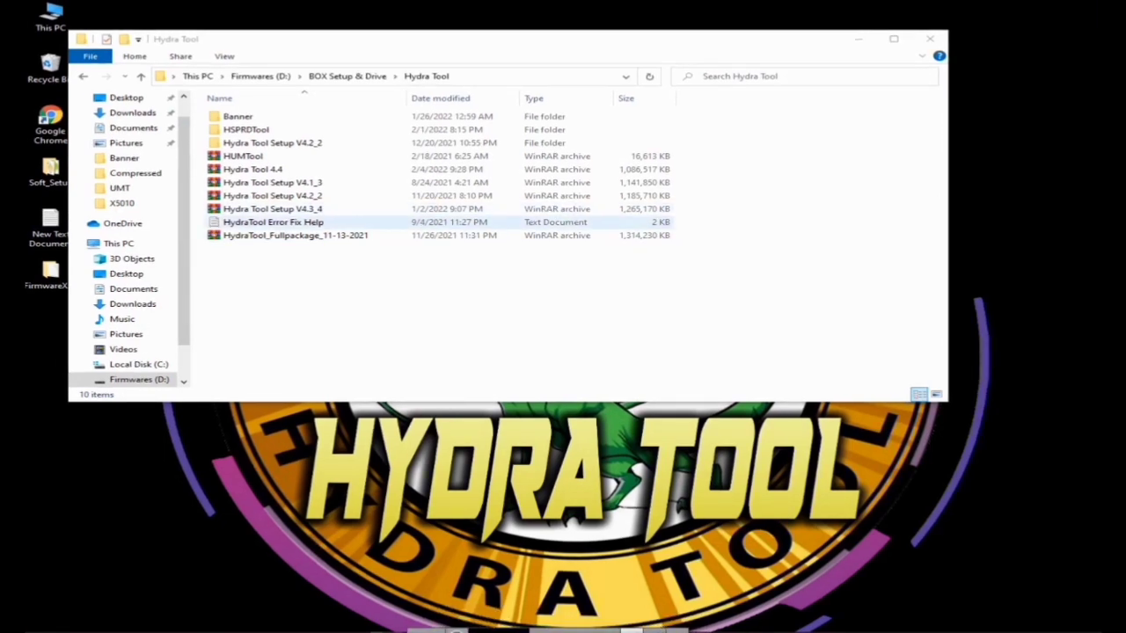
{"action": "left_click", "coordinate": [273, 208]}
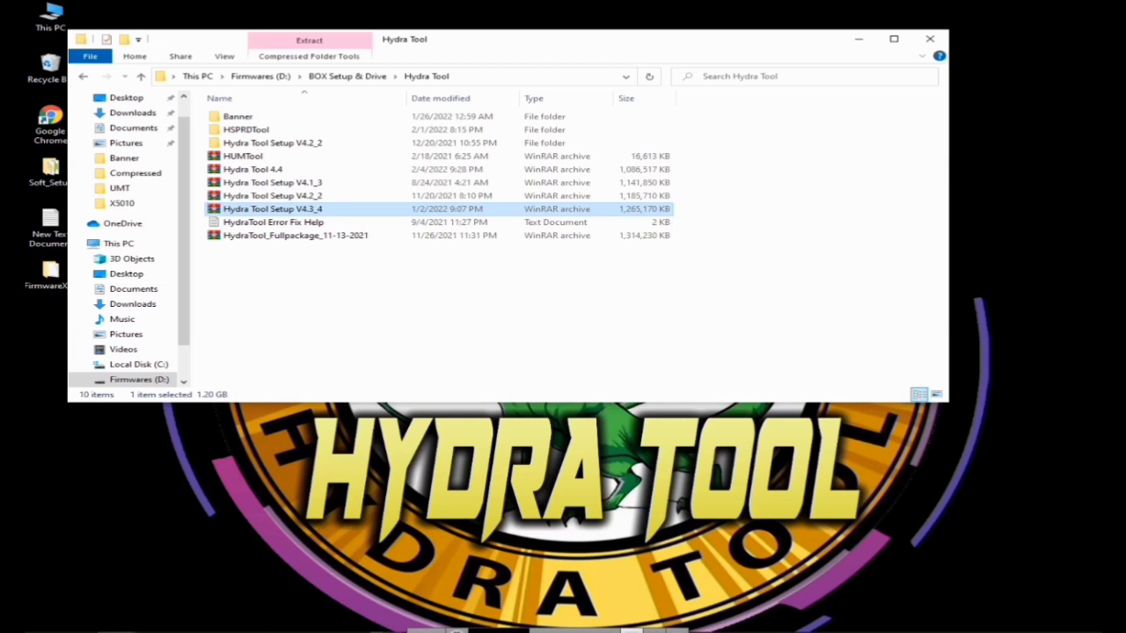
{"action": "key", "text": "F2"}
{"action": "key", "text": "Escape"}
{"action": "key", "text": "Return"}
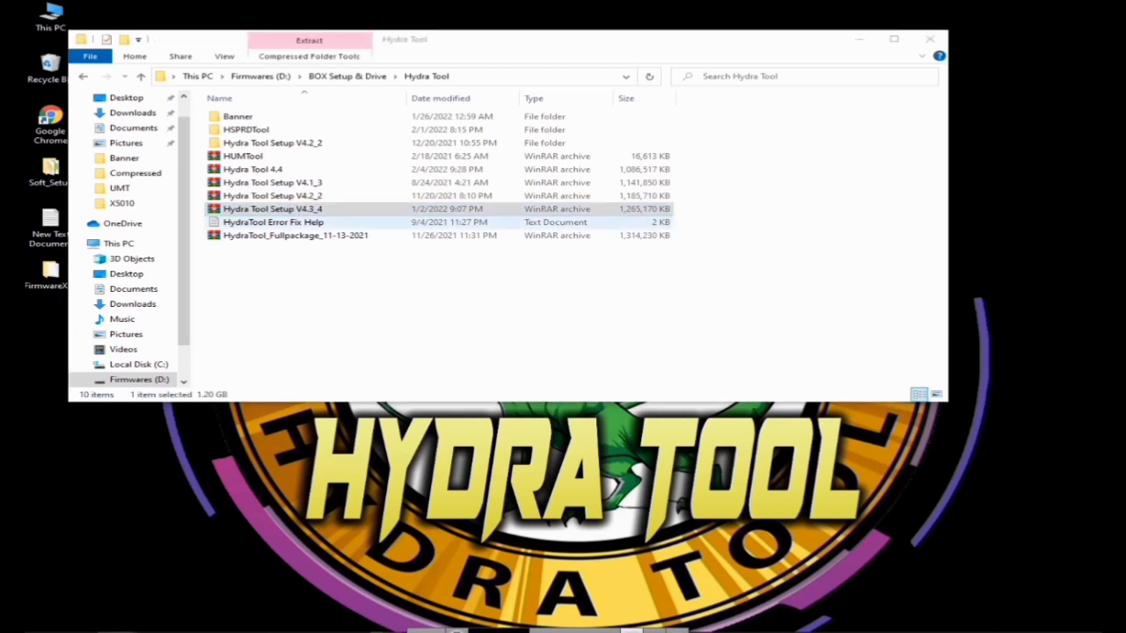
{"action": "key", "text": "Down"}
{"action": "key", "text": "Return"}
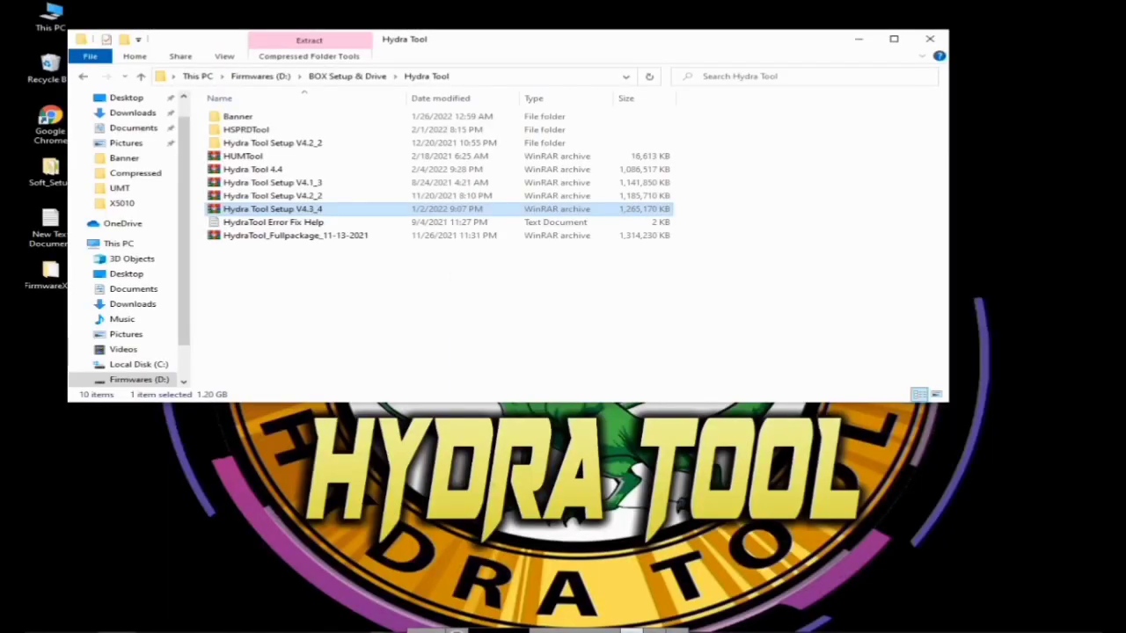
{"action": "key", "text": "ctrl+space"}
{"action": "right_click", "coordinate": [467, 334]}
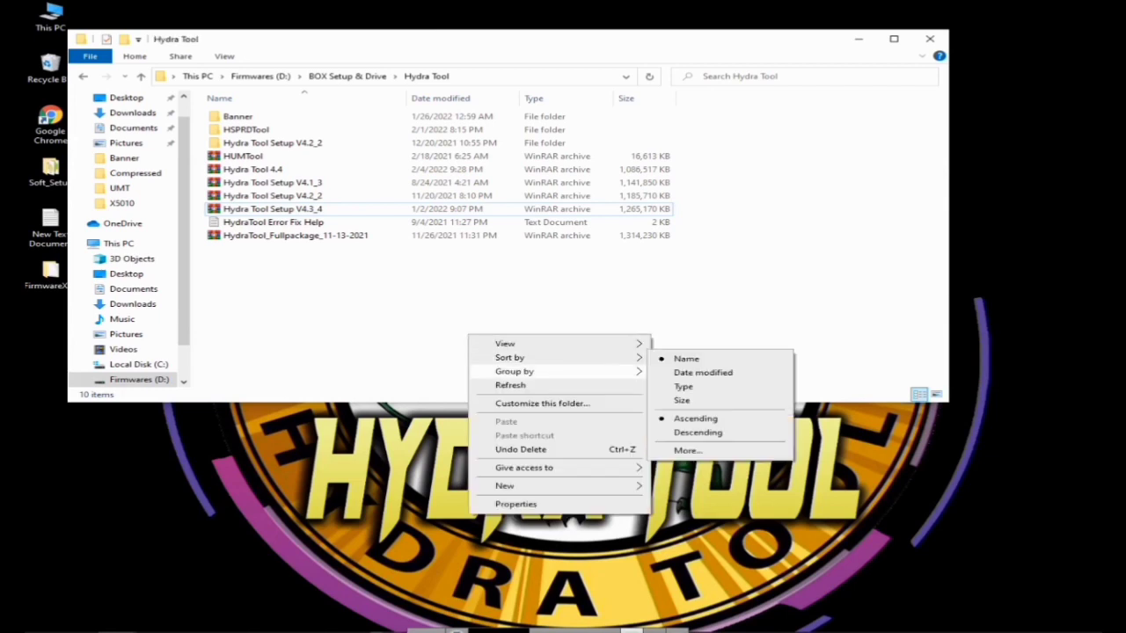
{"action": "left_click", "coordinate": [506, 384]}
{"action": "right_click", "coordinate": [508, 318]}
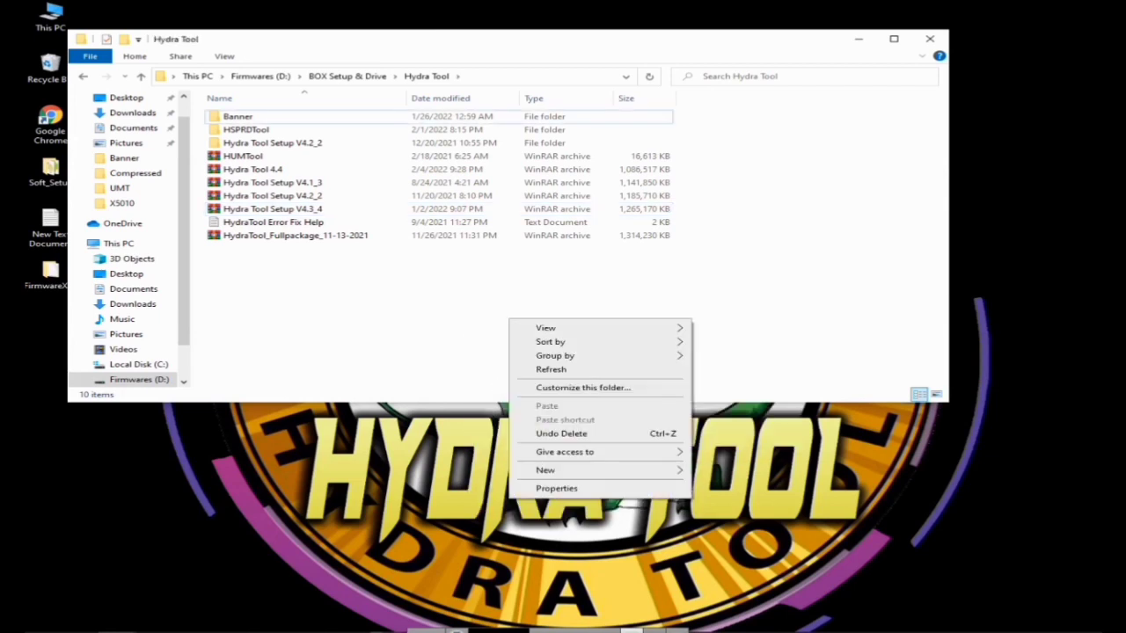
{"action": "left_click", "coordinate": [551, 369]}
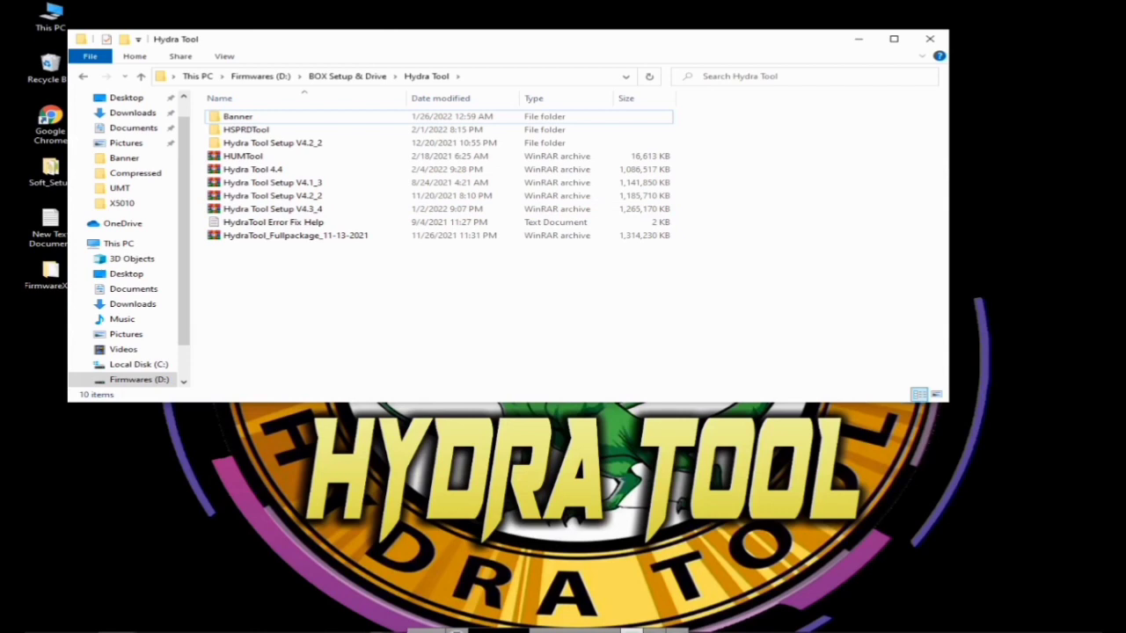
{"action": "right_click", "coordinate": [470, 303]}
{"action": "left_click", "coordinate": [512, 353]}
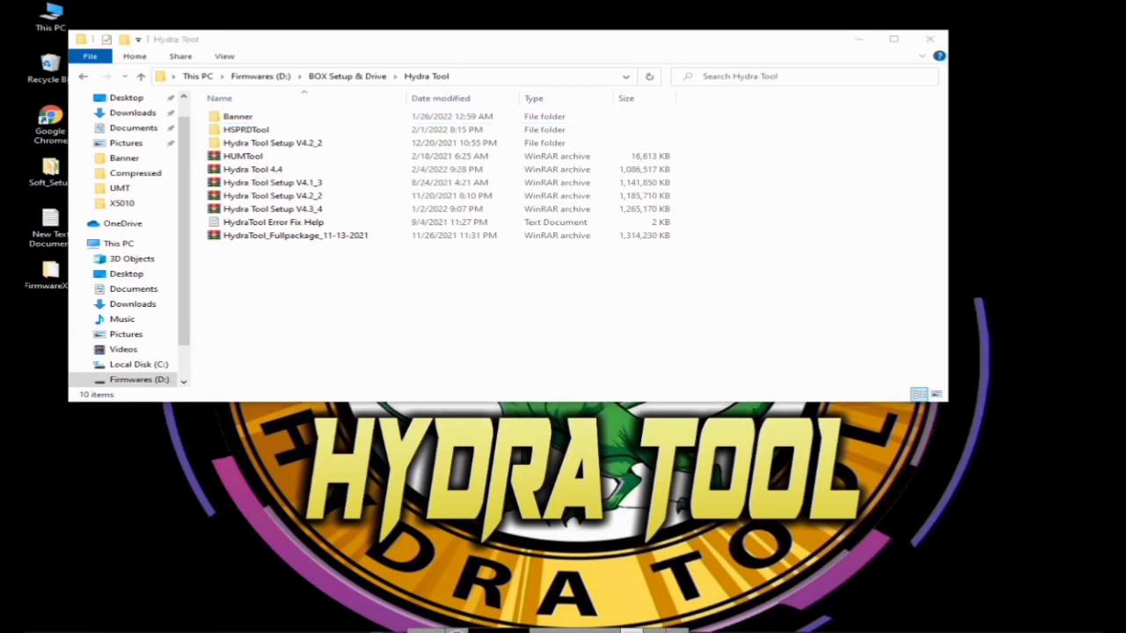
Accept the license agreement in the Hydra Tool 4.2 installer, keep the offered options and start the installation.
{"action": "key", "text": "Return"}
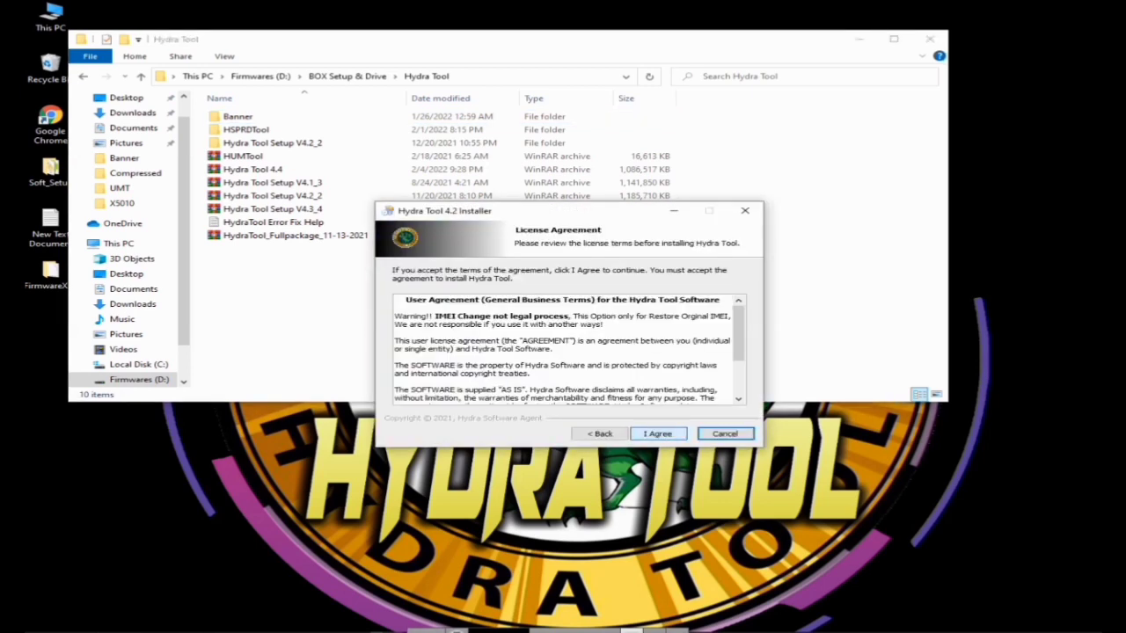
{"action": "key", "text": "Return"}
{"action": "key", "text": "Return"}
{"action": "key", "text": "Return"}
{"action": "key", "text": "Return"}
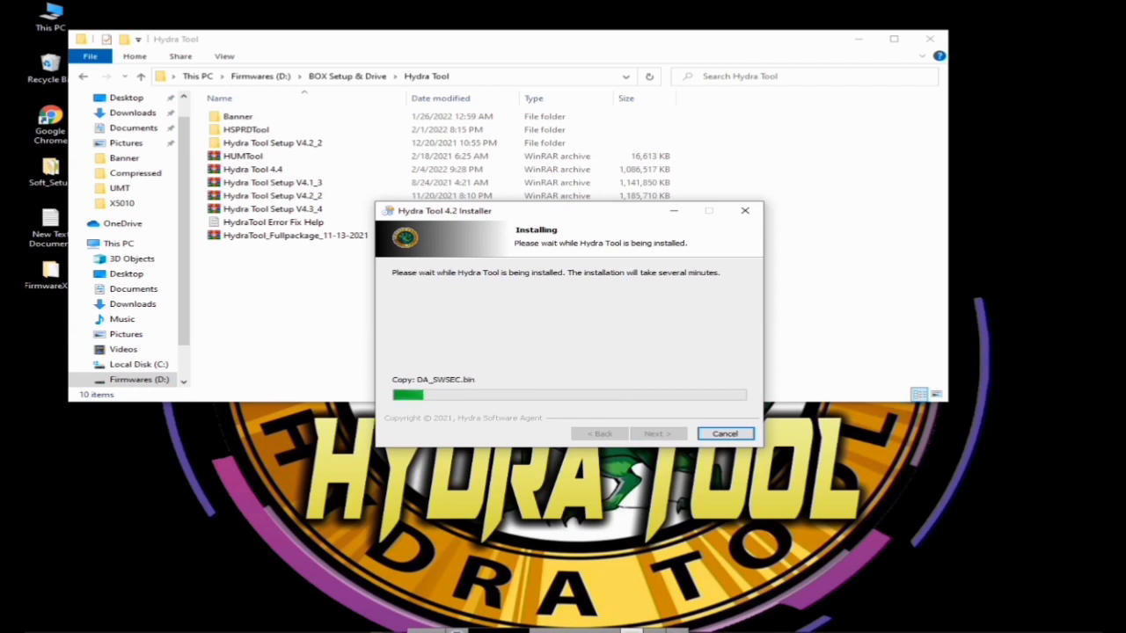
Create a new text document on the desktop, open it and shrink its window to sit beside the running installer.
{"action": "right_click", "coordinate": [854, 370]}
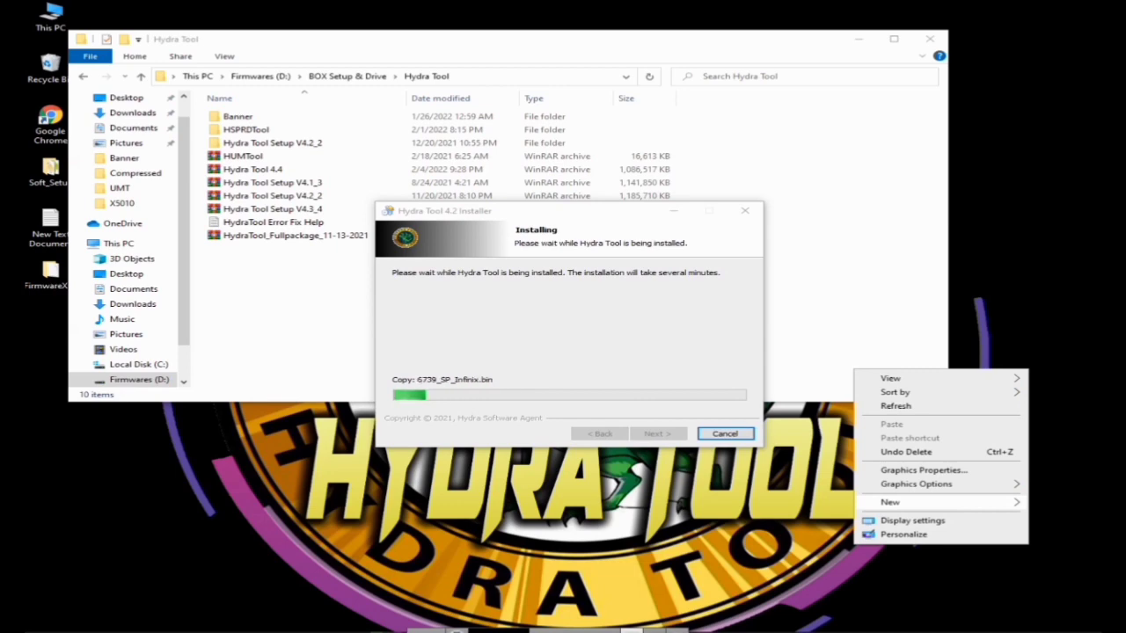
{"action": "mouse_move", "coordinate": [890, 501]}
{"action": "left_click", "coordinate": [682, 473]}
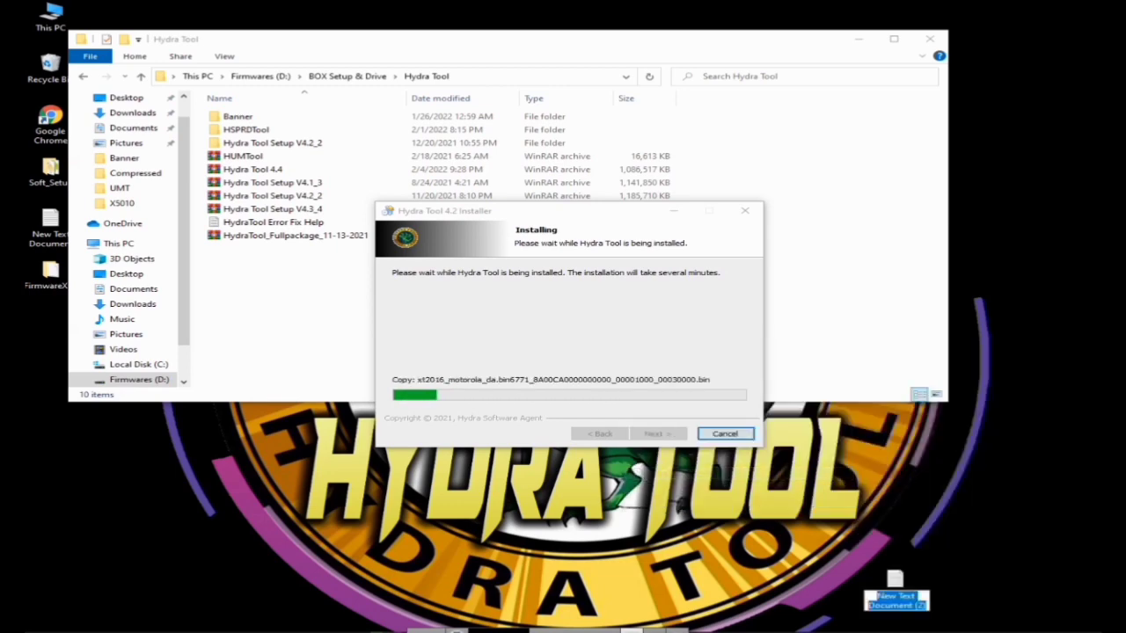
{"action": "key", "text": "Return"}
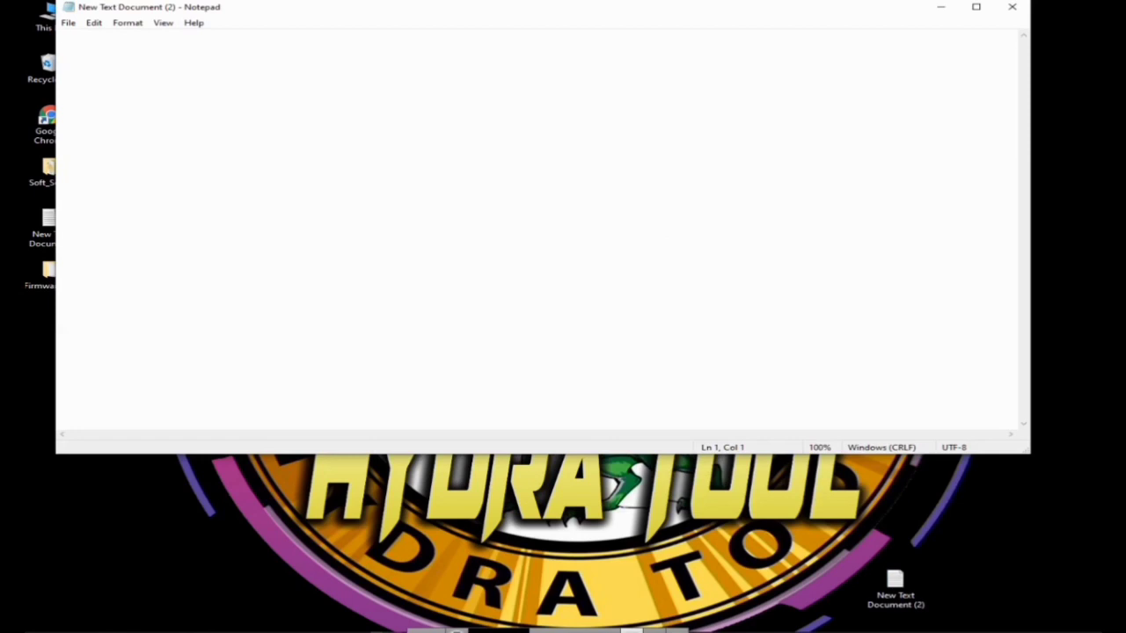
{"action": "left_click_drag", "start_coordinate": [56, 1], "coordinate": [693, 203]}
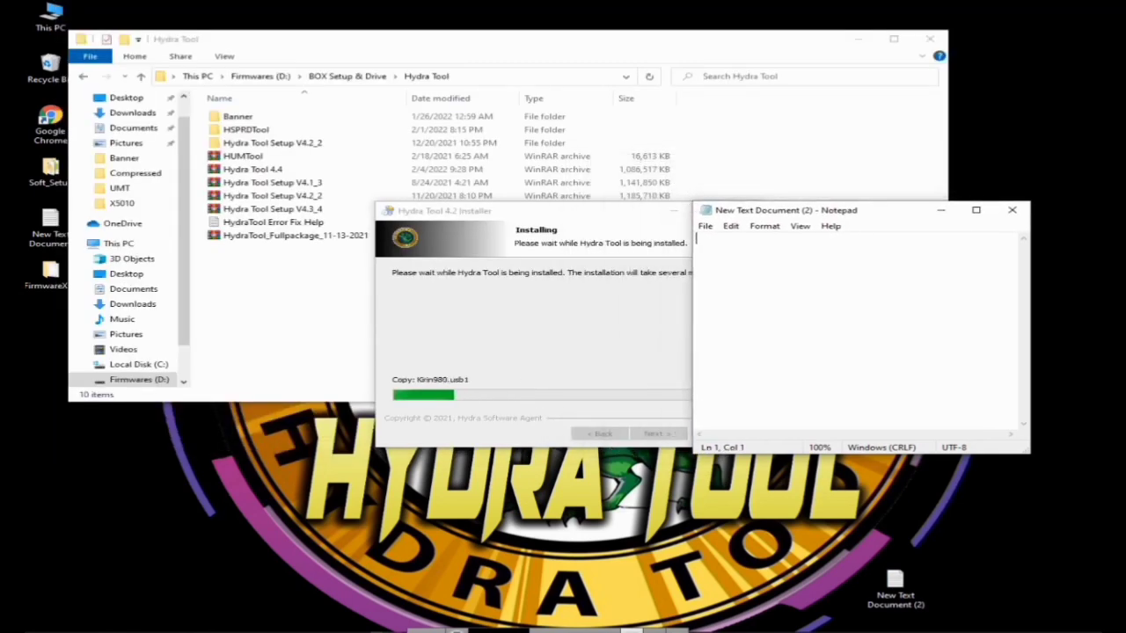
Write the heading "HUMEXE Error how to Fix" on the first line of the note.
{"action": "type", "text": "HUM"}
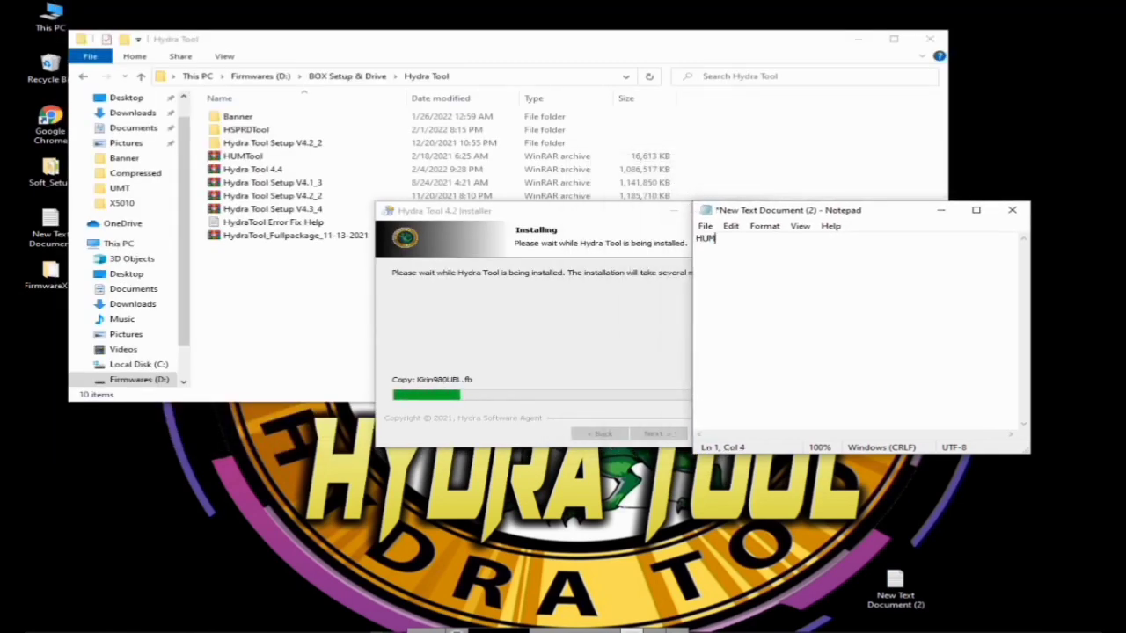
{"action": "type", "text": "EXE Erro"}
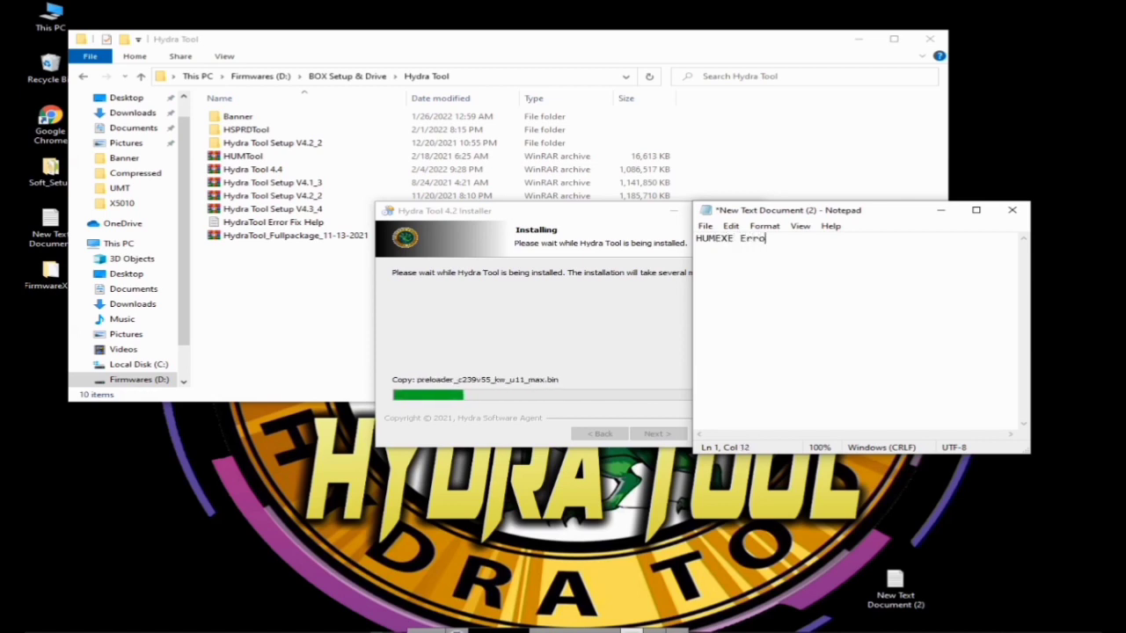
{"action": "type", "text": "r how "}
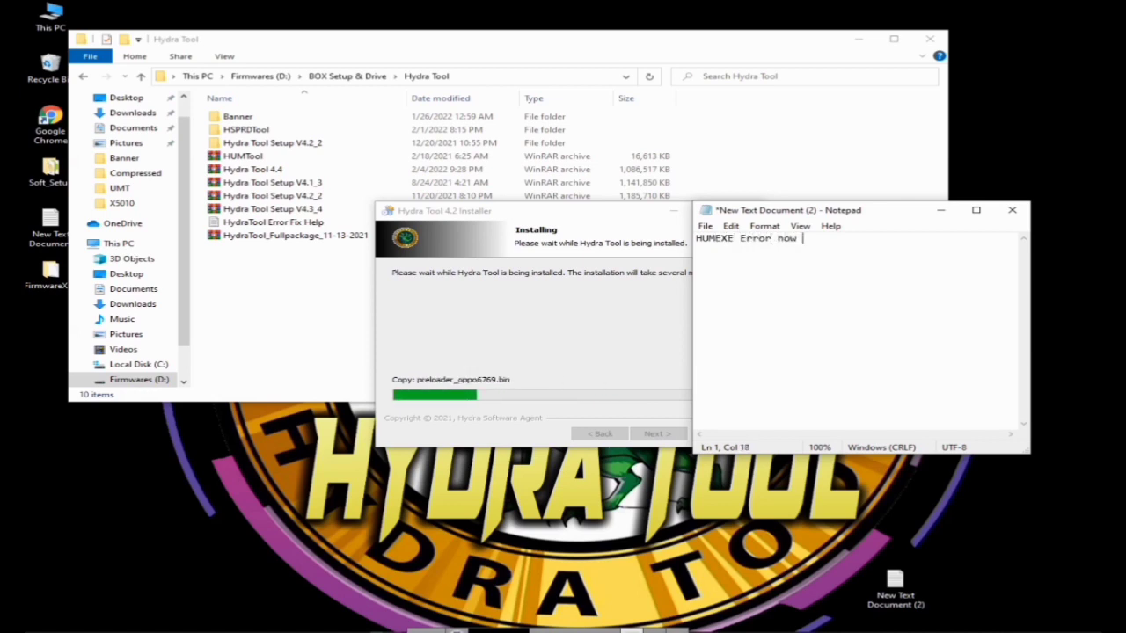
{"action": "type", "text": "to Fix"}
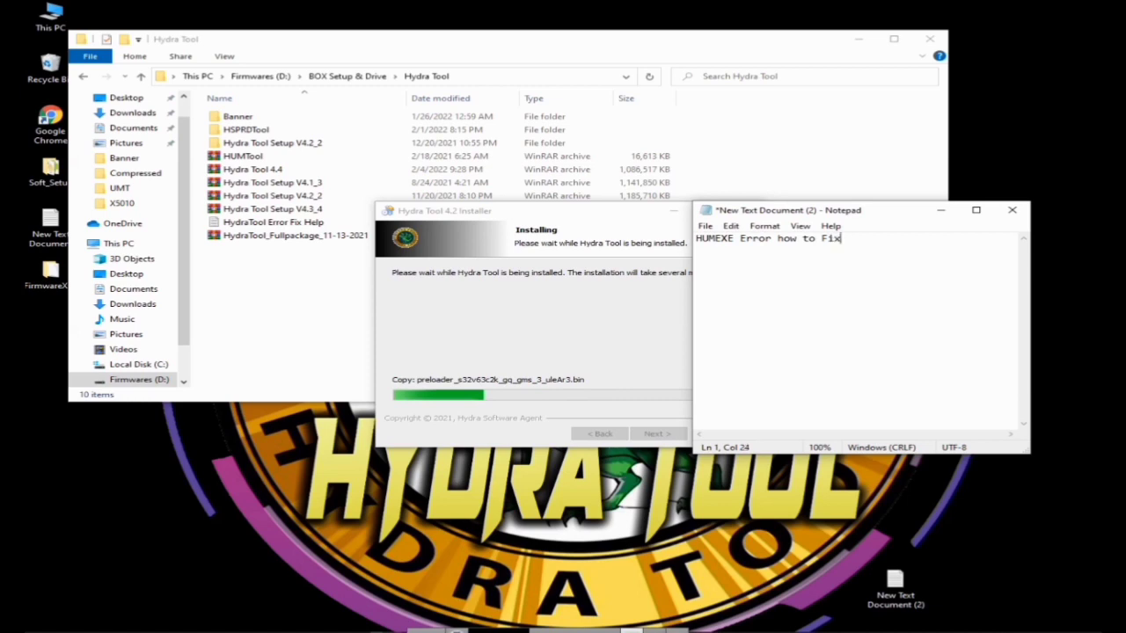
Add the line "--- First Disable Antivirus" below the heading.
{"action": "key", "text": "Return"}
{"action": "type", "text": "--"}
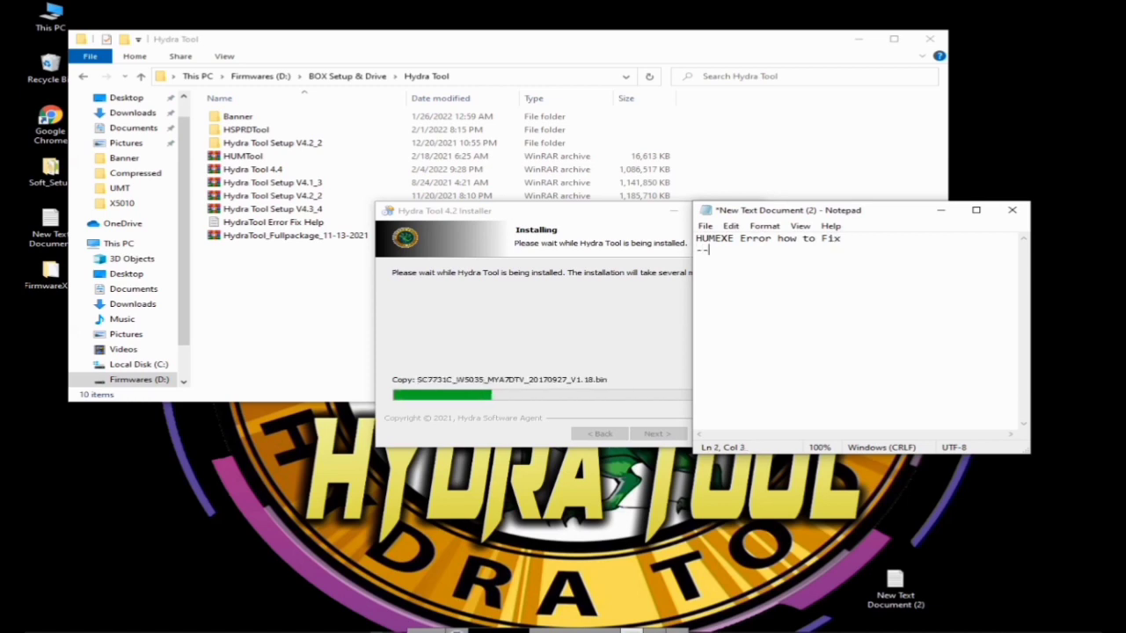
{"action": "type", "text": "- First"}
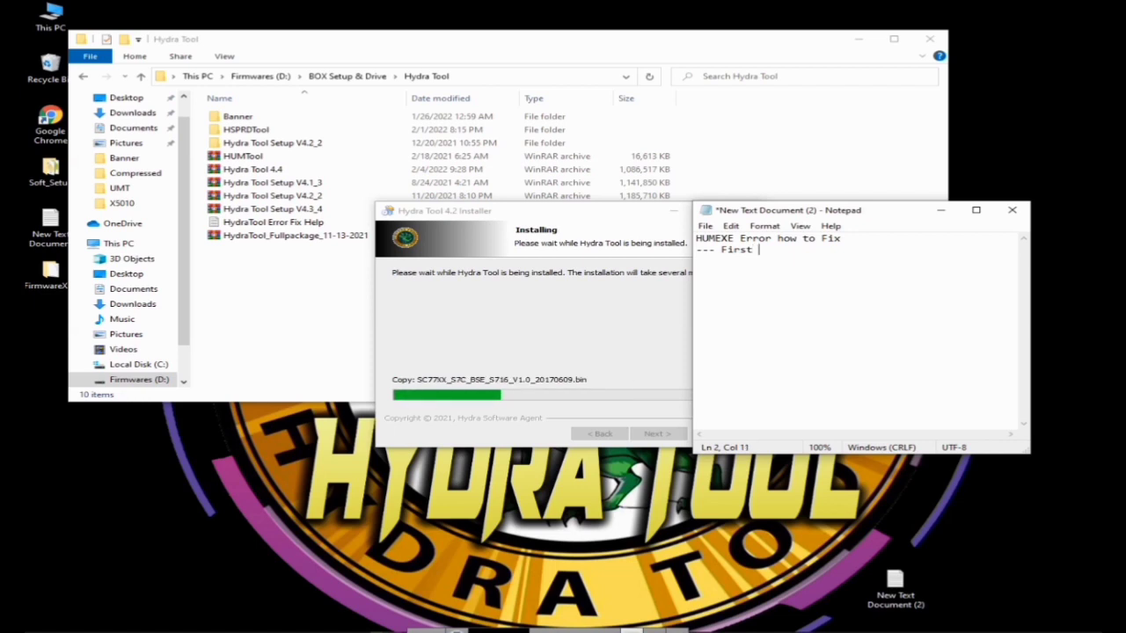
{"action": "type", "text": " Diss"}
{"action": "key", "text": "BackSpace"}
{"action": "type", "text": "able Antivirus"}
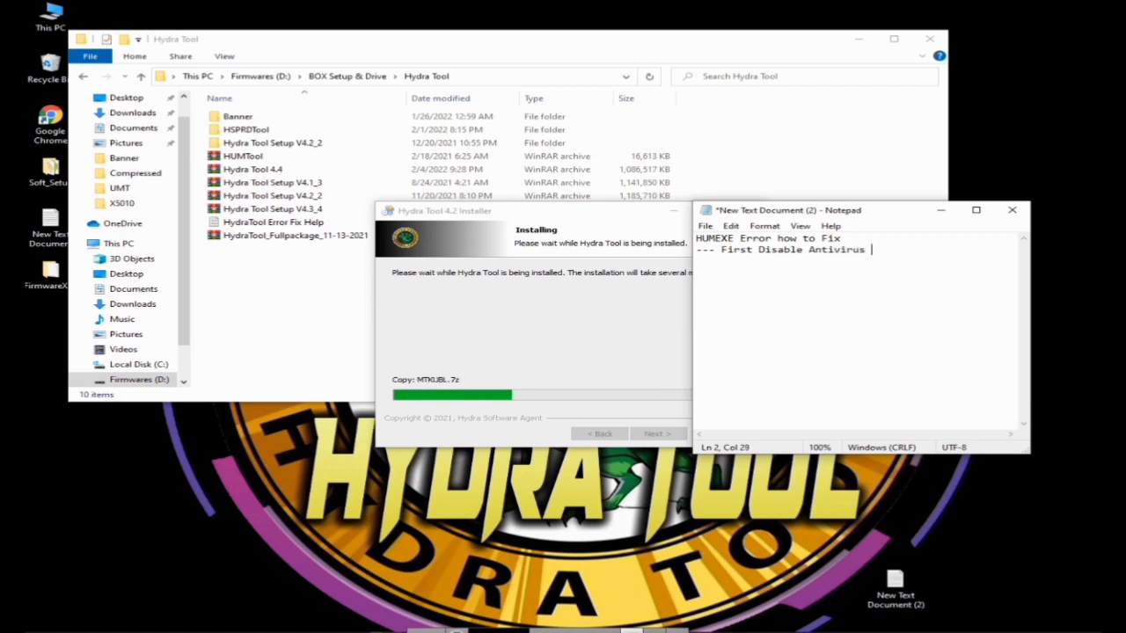
Add the line "--- PC Defender and Firewall off" to the note.
{"action": "type", "text": "--- PC"}
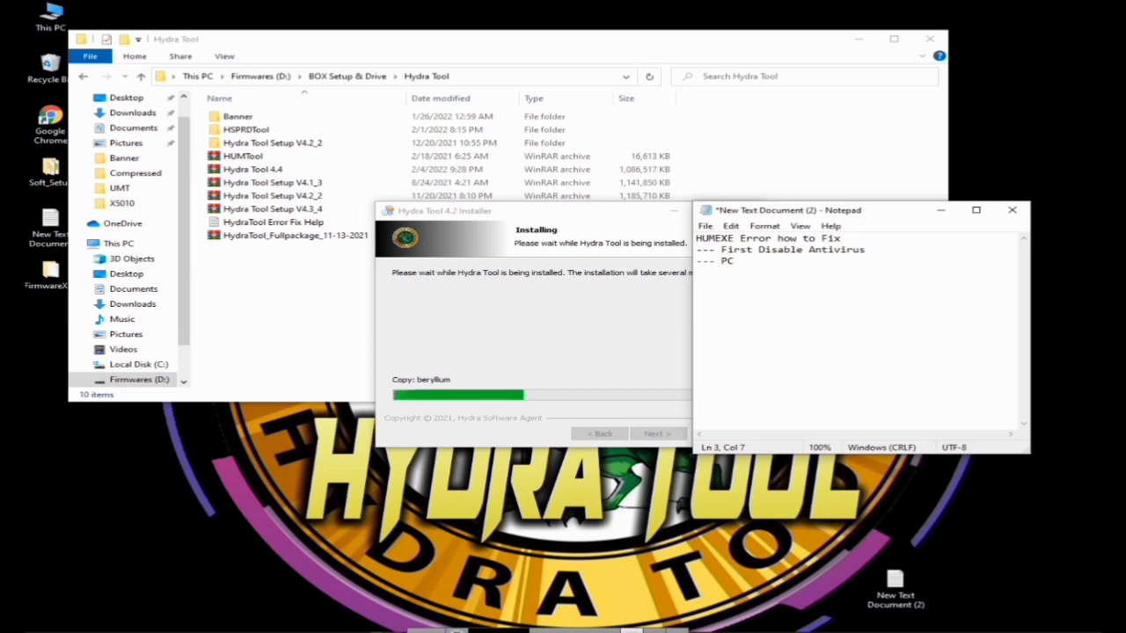
{"action": "type", "text": " Defen"}
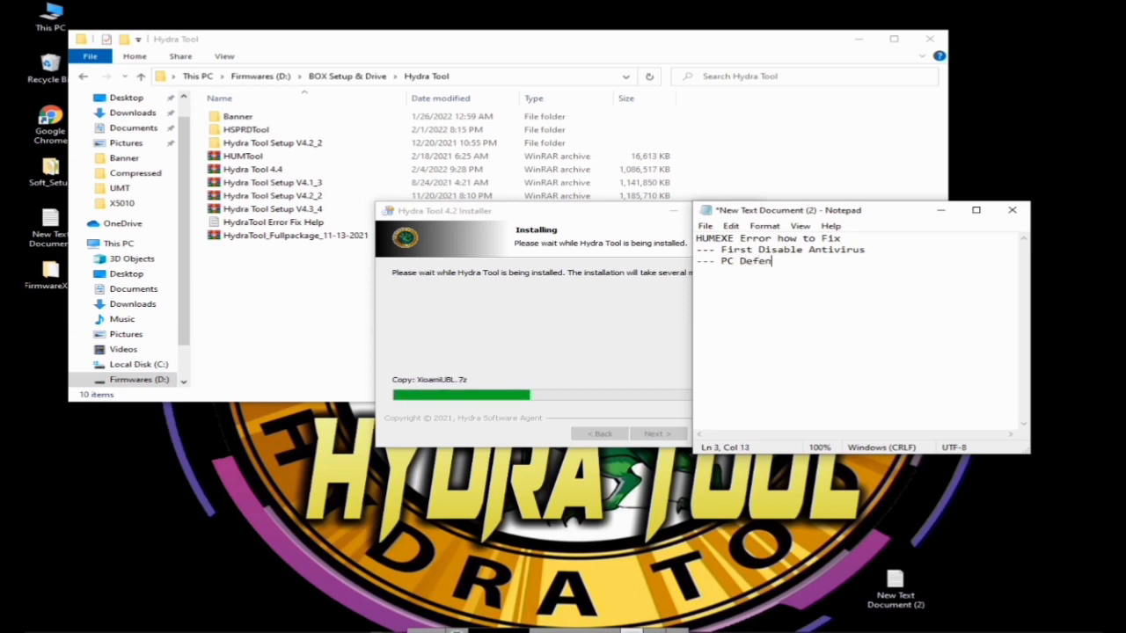
{"action": "type", "text": "der and Fire"}
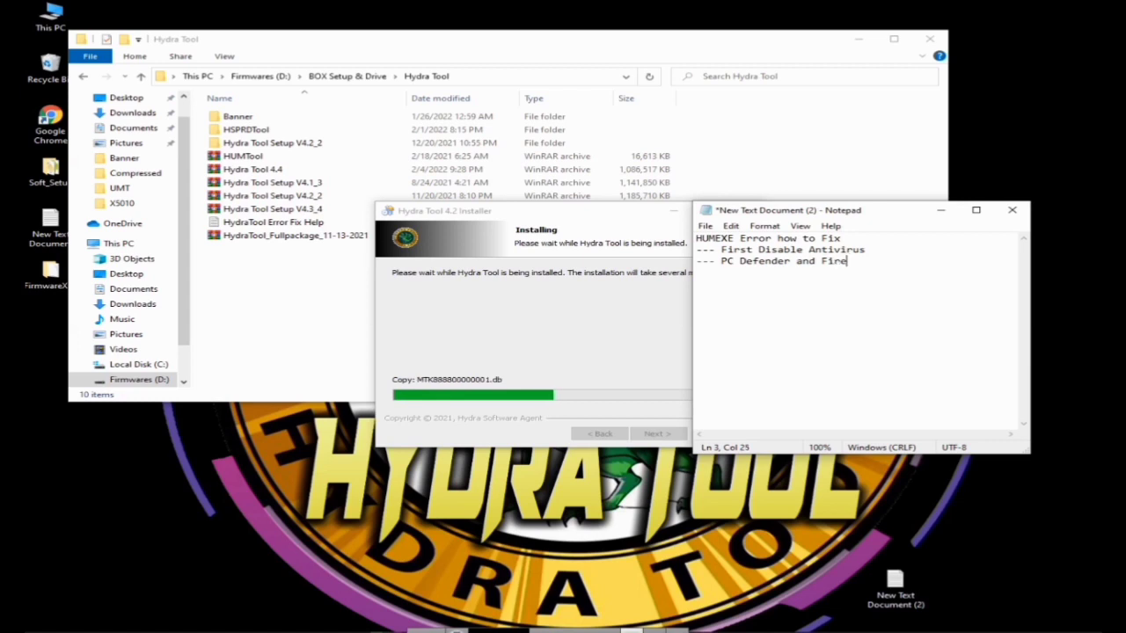
{"action": "type", "text": "wall o"}
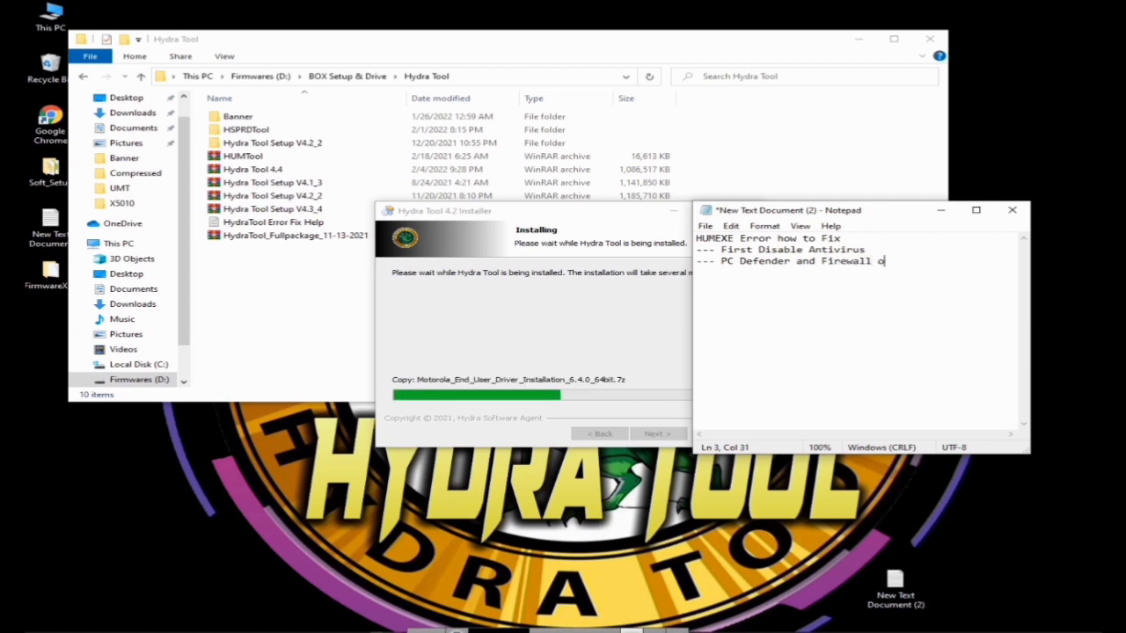
{"action": "type", "text": "ff"}
{"action": "key", "text": "Return"}
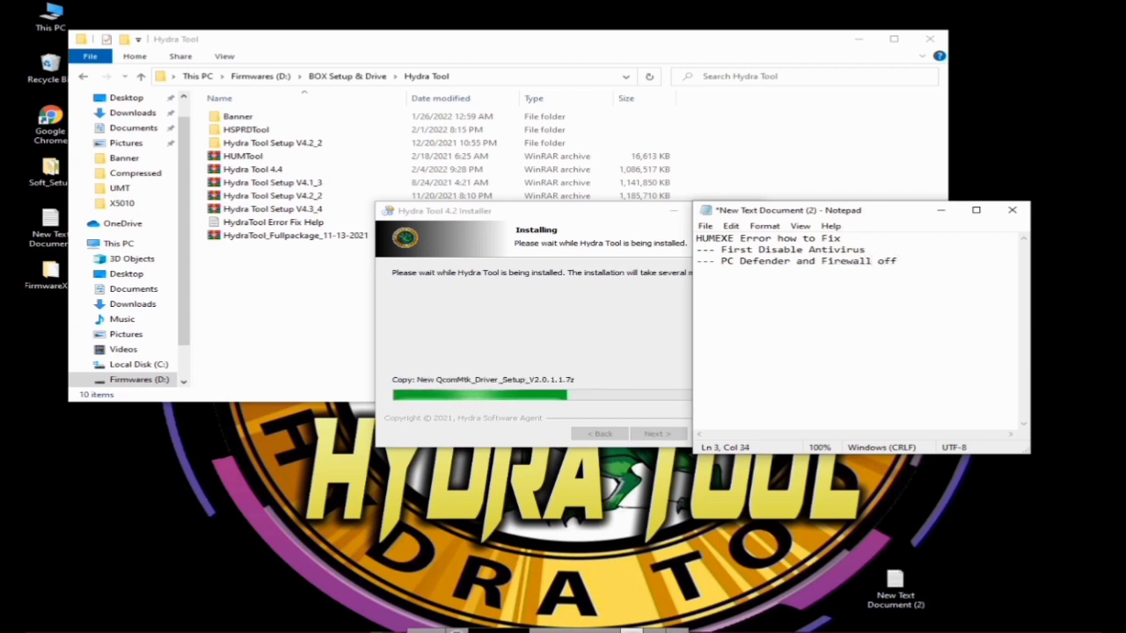
Add the line "--- Uninstalled Hydra Setup and delete folder C:/Hydra TOol" to the note.
{"action": "type", "text": "--- "}
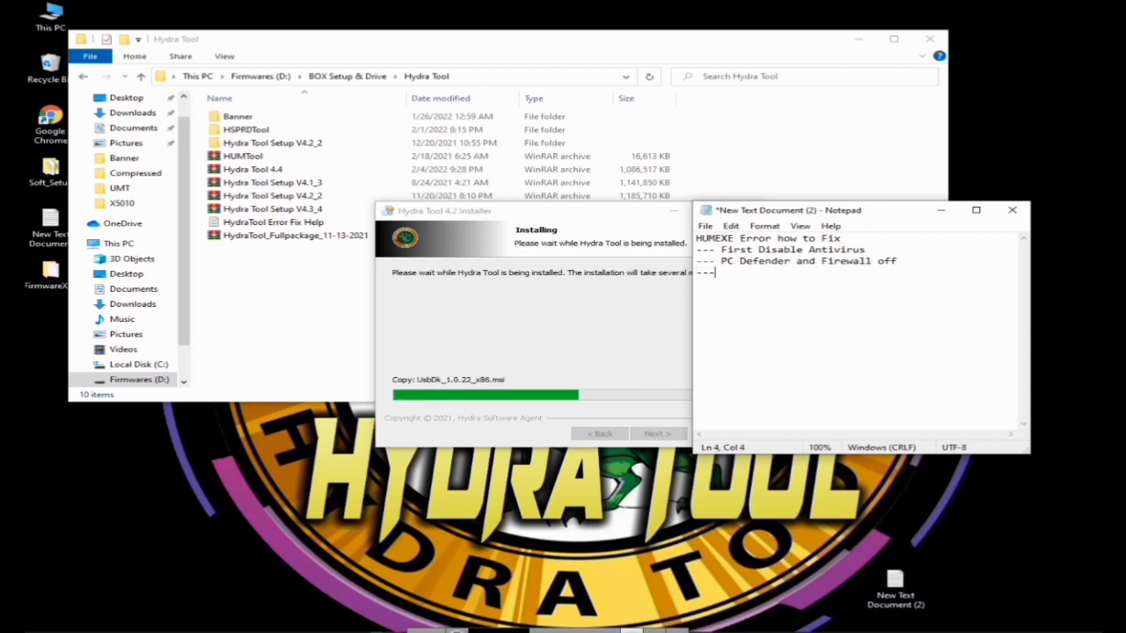
{"action": "type", "text": "Uninstalled"}
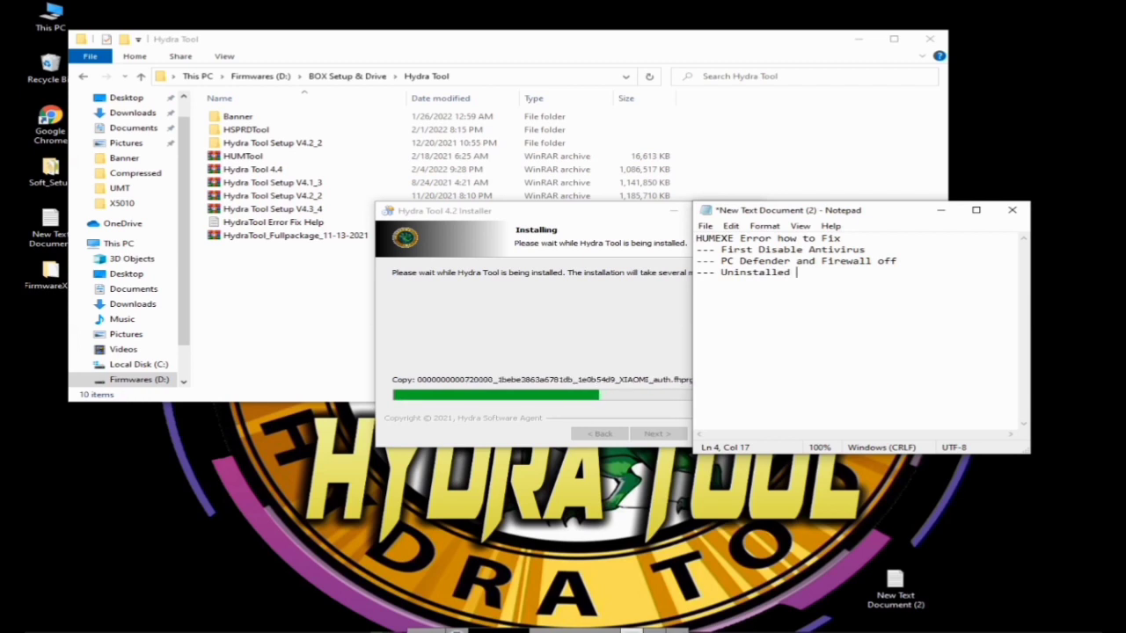
{"action": "type", "text": " Hydra "}
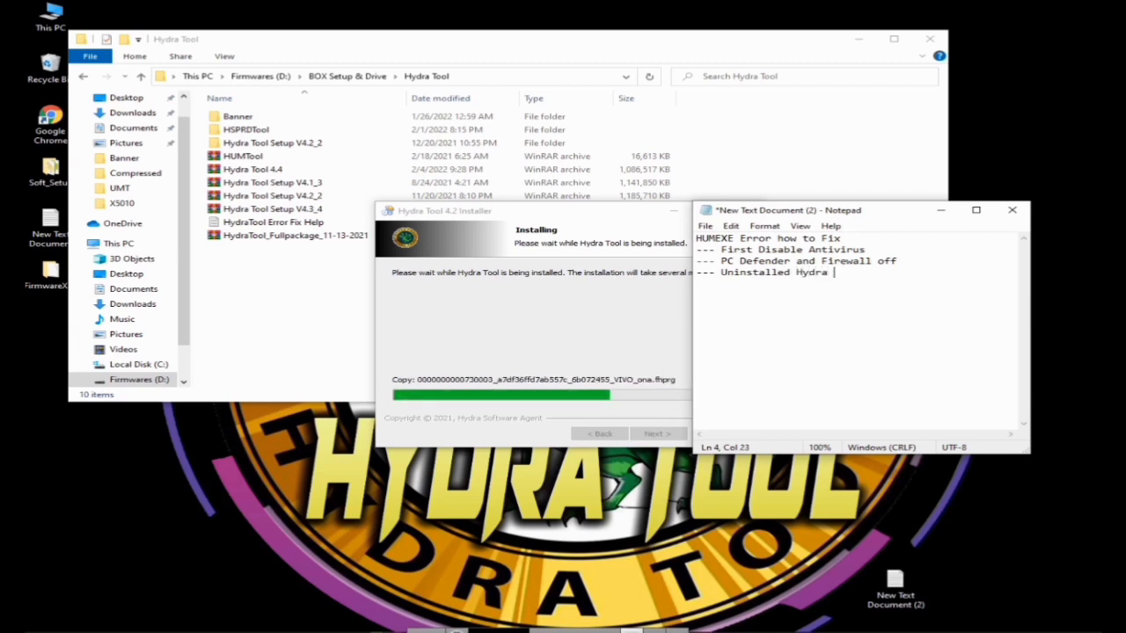
{"action": "type", "text": "Setup a"}
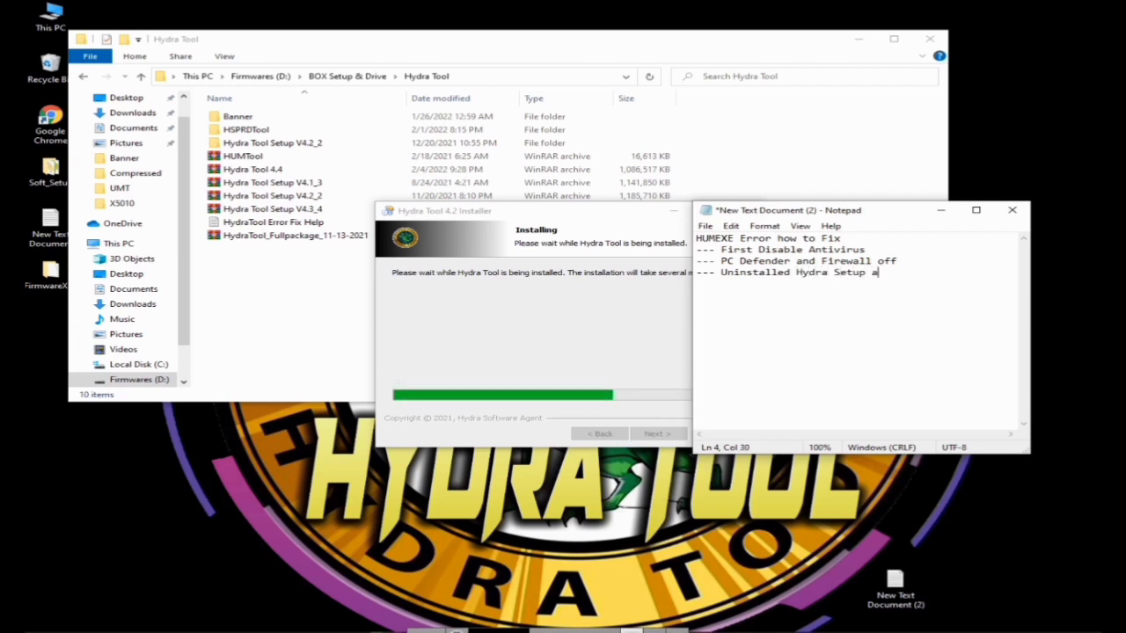
{"action": "type", "text": "nd delete folder"}
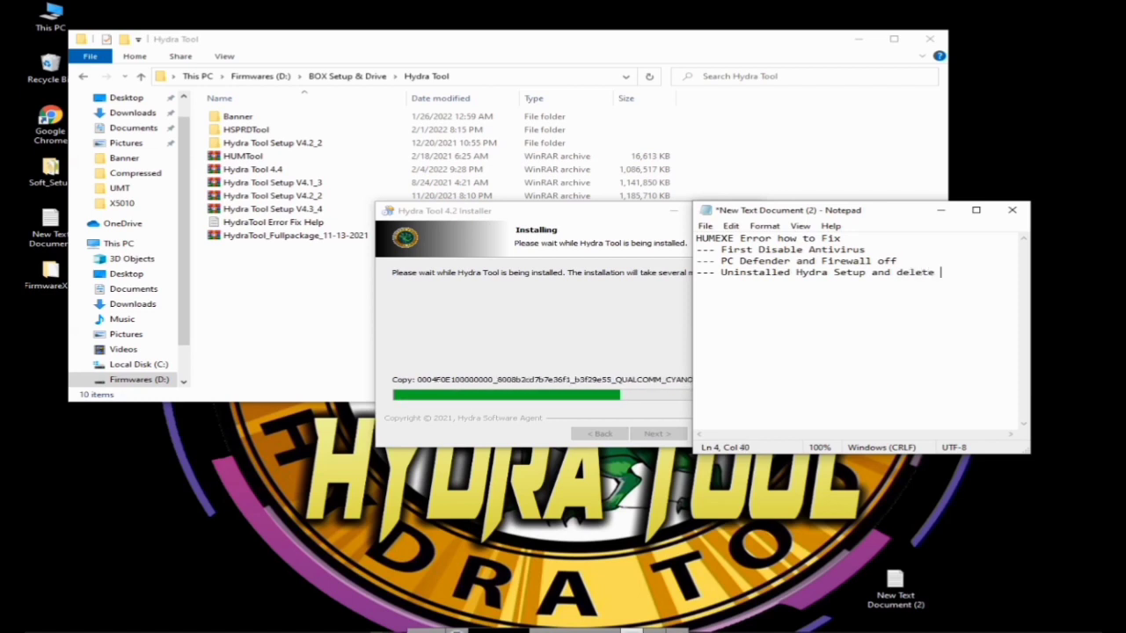
{"action": "key", "text": "BackSpace"}
{"action": "key", "text": "BackSpace"}
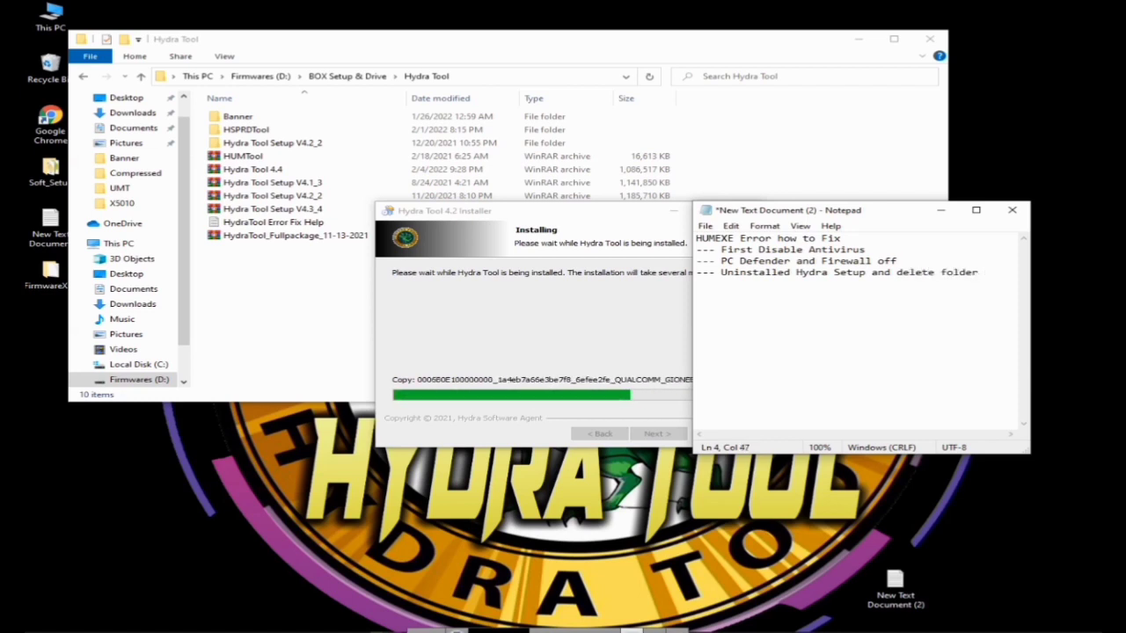
{"action": "type", "text": "C:"}
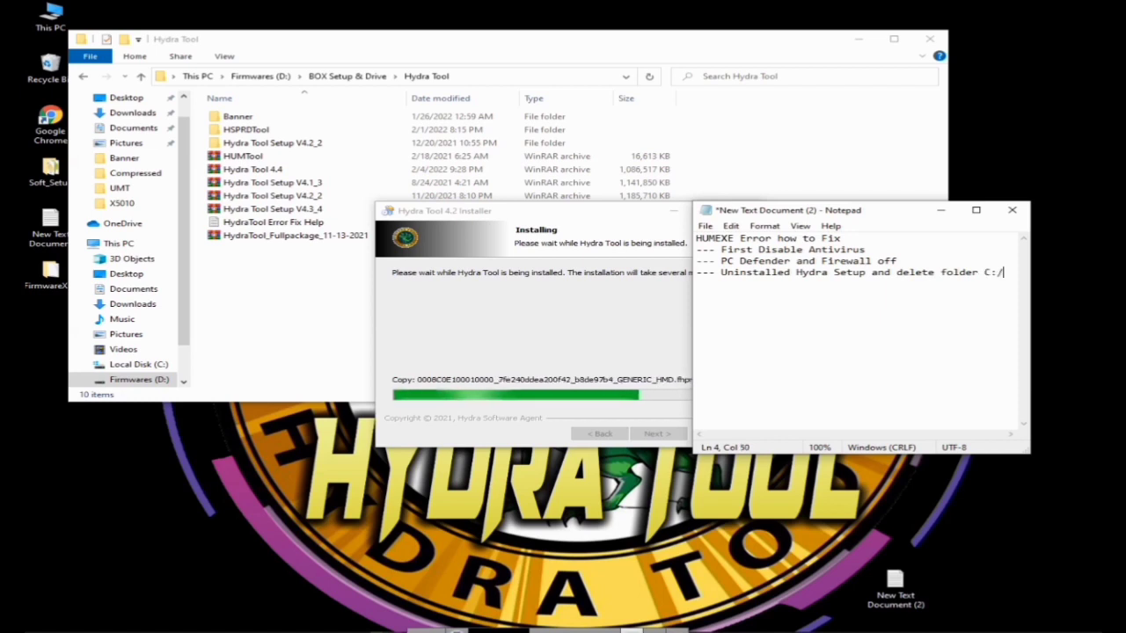
{"action": "type", "text": "/Hydra TOol"}
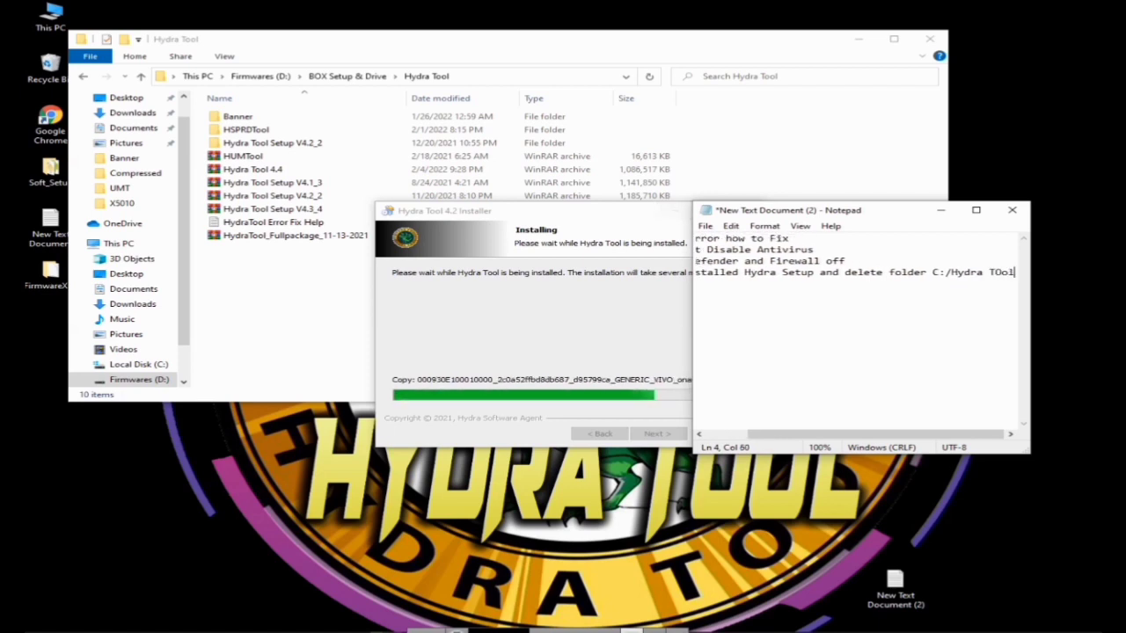
Enlarge the note window slightly and correct "TOol" to "Tool" at the end of the folder path.
{"action": "left_click_drag", "start_coordinate": [695, 204], "coordinate": [653, 189]}
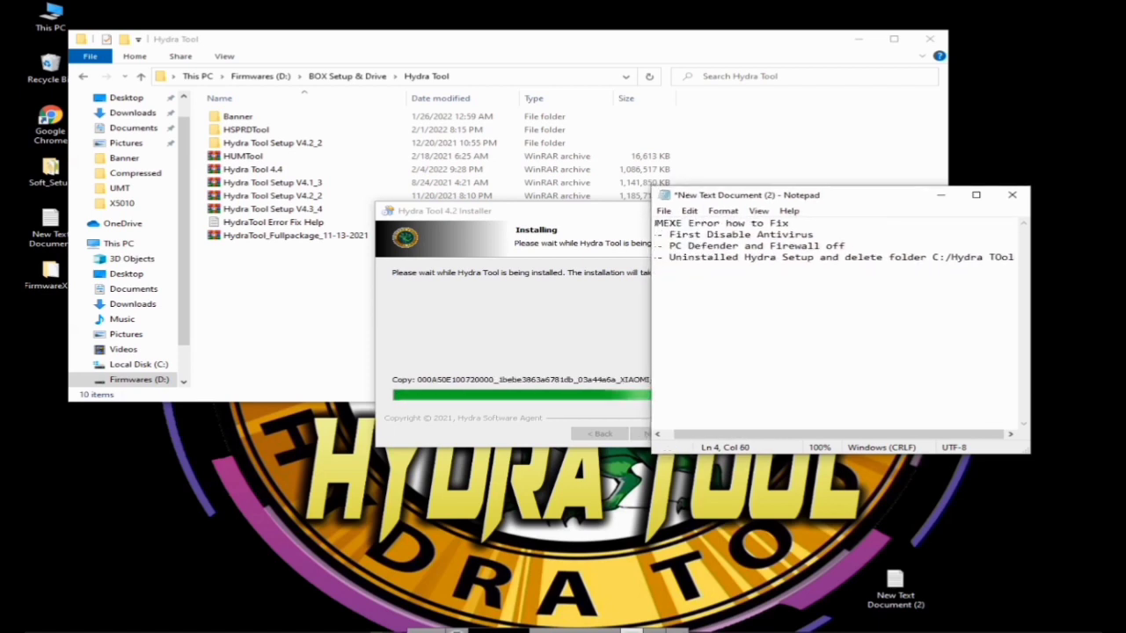
{"action": "key", "text": "BackSpace"}
{"action": "key", "text": "BackSpace"}
{"action": "key", "text": "BackSpace"}
{"action": "type", "text": "ool"}
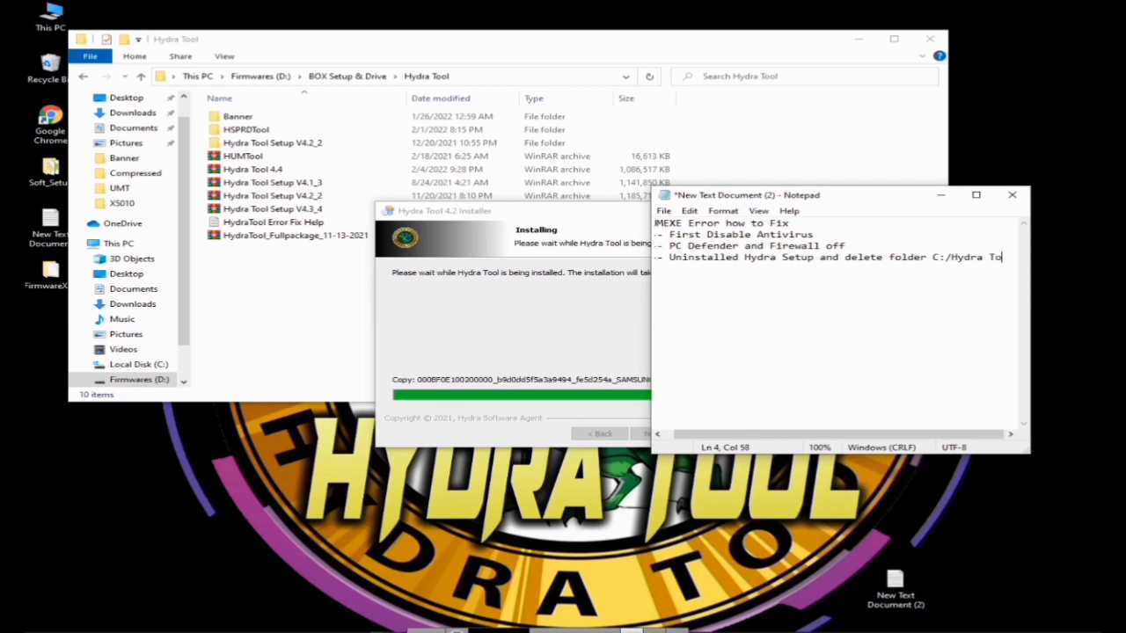
Add the line "--- Now Installed New version" to the note.
{"action": "key", "text": "Return"}
{"action": "type", "text": "--- No"}
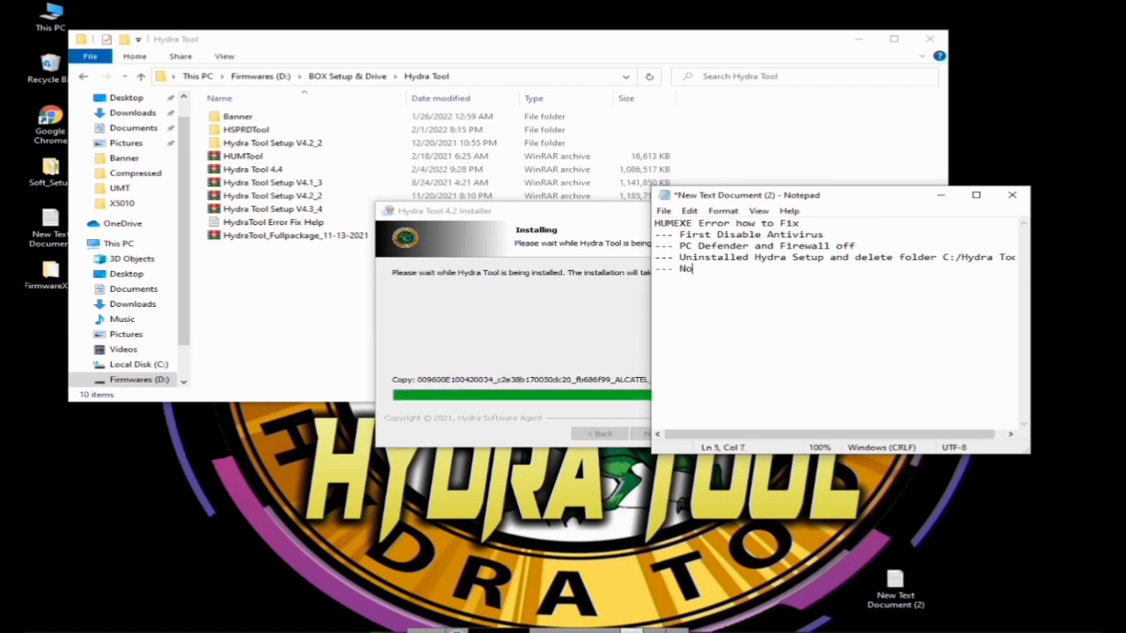
{"action": "type", "text": "w Installe"}
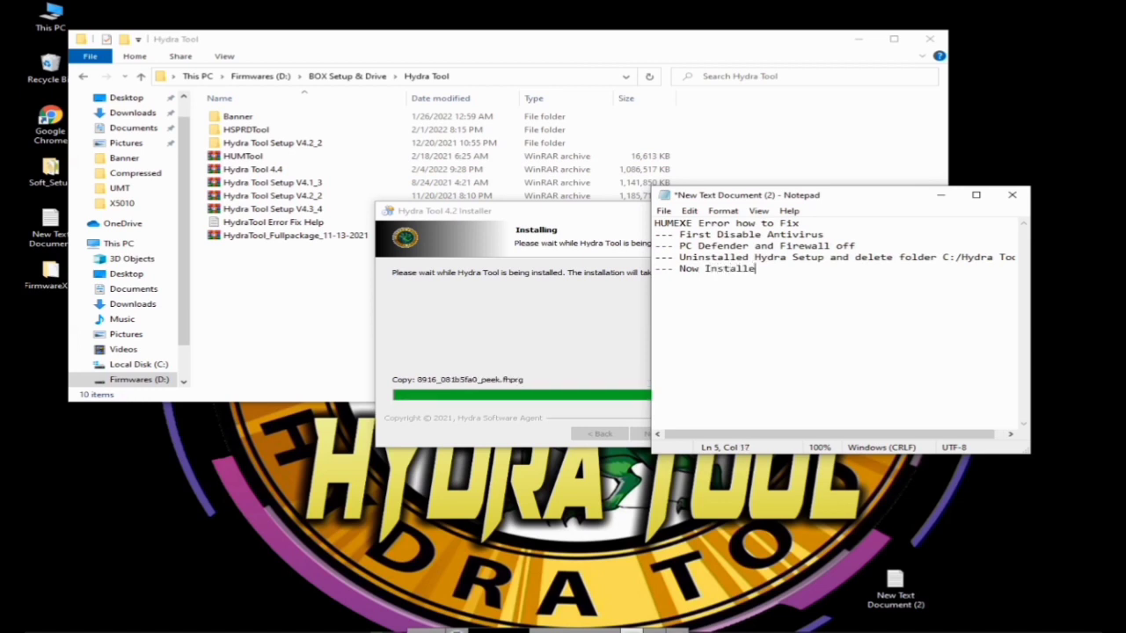
{"action": "type", "text": "d New Ber"}
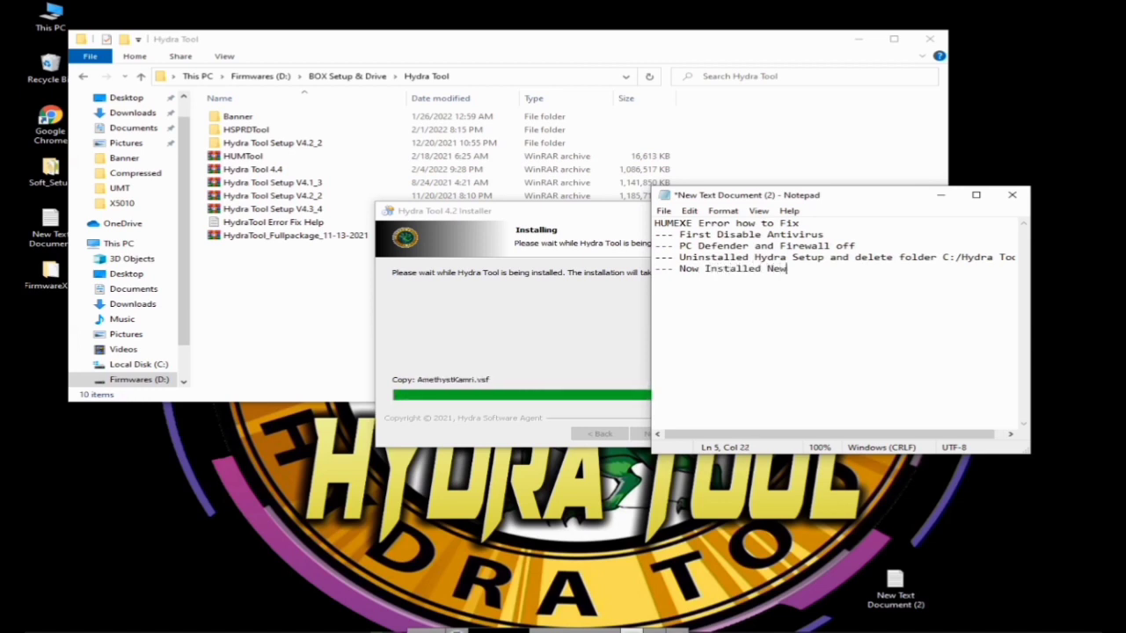
{"action": "key", "text": "BackSpace"}
{"action": "key", "text": "BackSpace"}
{"action": "key", "text": "BackSpace"}
{"action": "type", "text": "versi"}
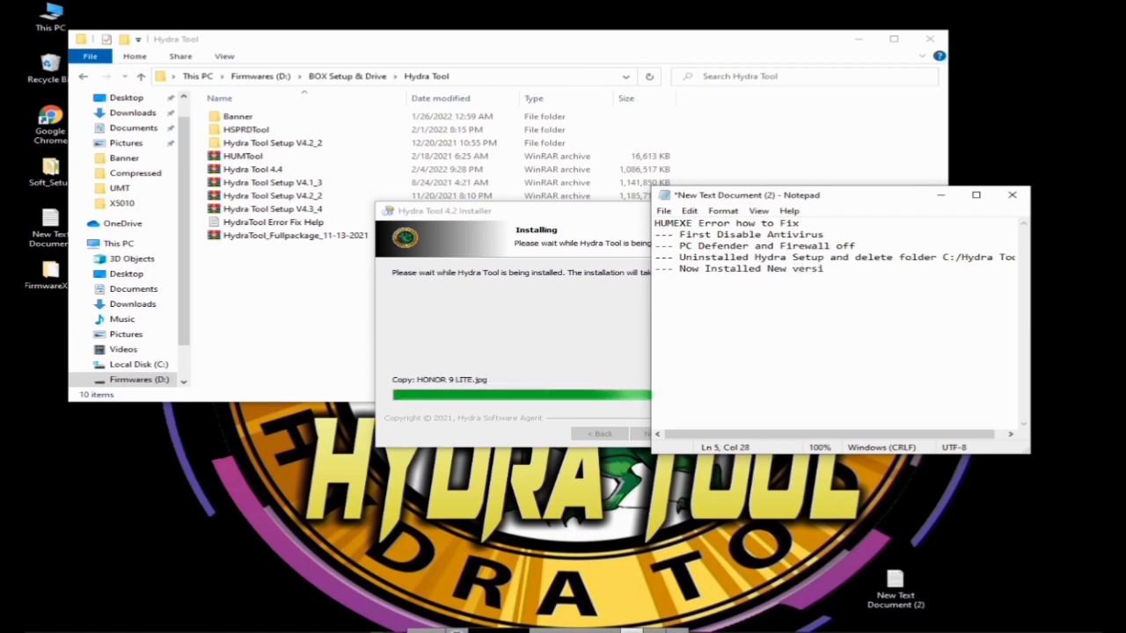
{"action": "type", "text": "on"}
{"action": "key", "text": "Return"}
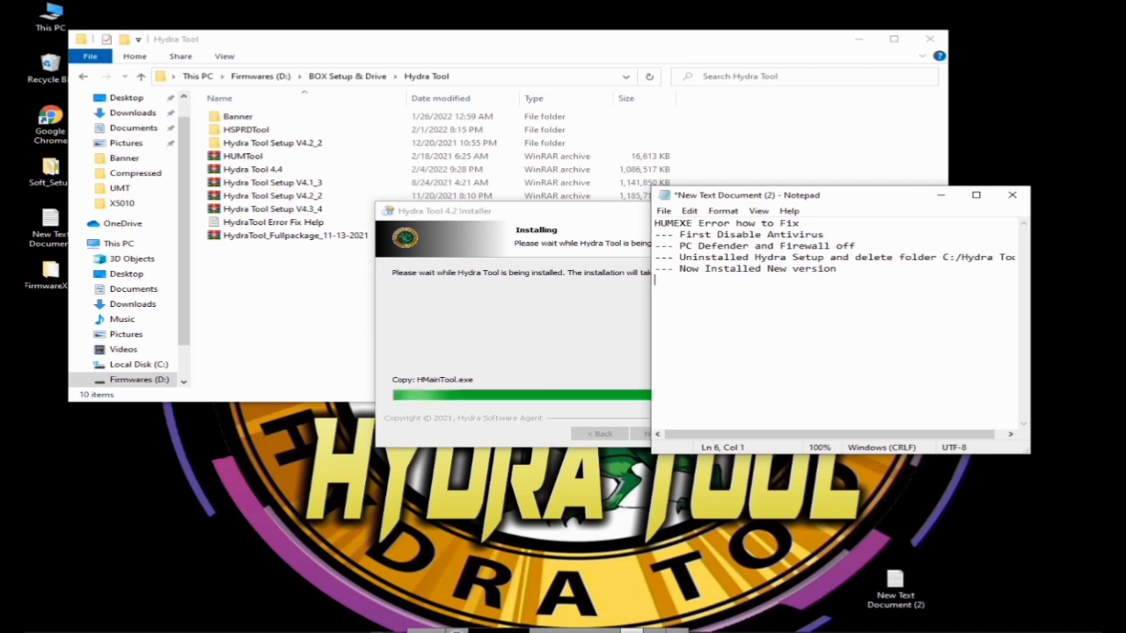
Leave a blank line in the note and add the line "And Run HumTool All Software Work".
{"action": "key", "text": "Return"}
{"action": "type", "text": "And"}
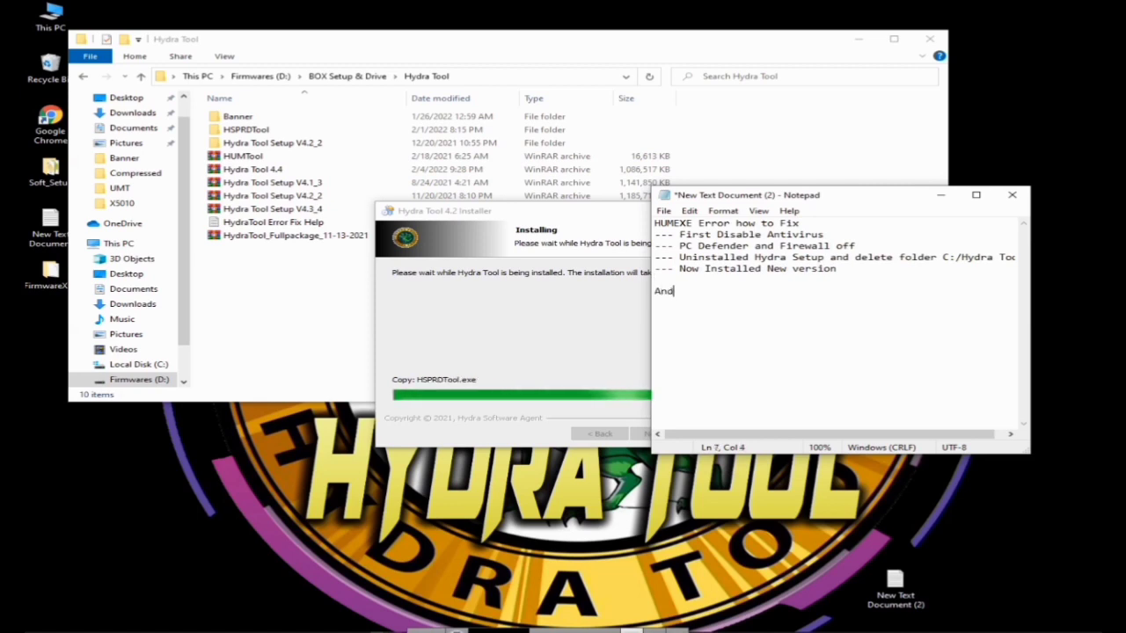
{"action": "type", "text": " Run "}
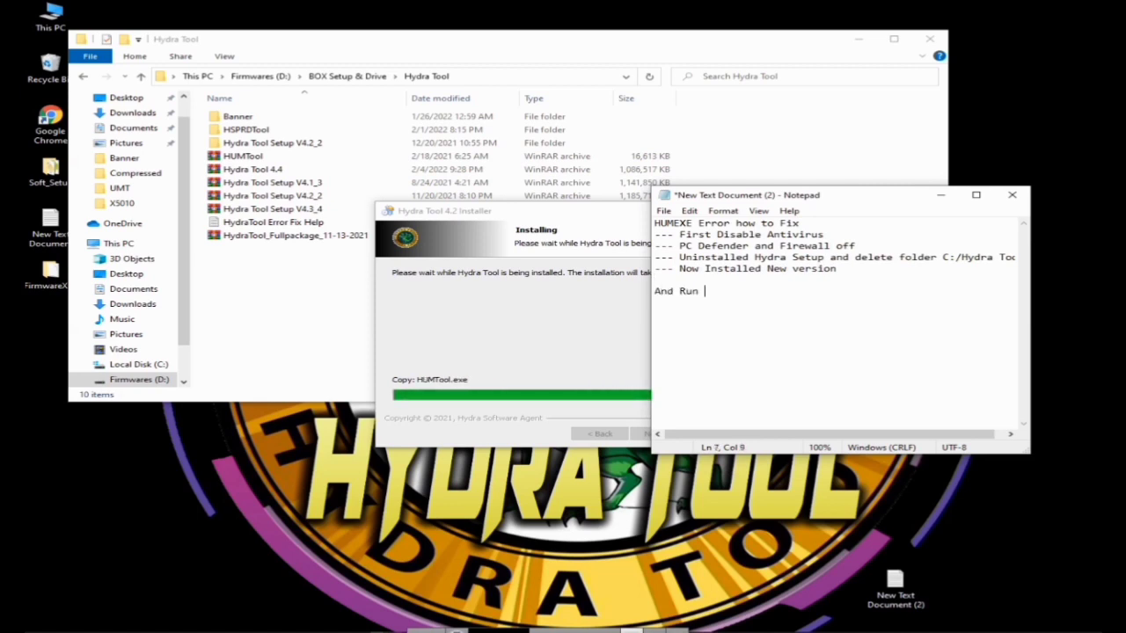
{"action": "type", "text": "HumTool All"}
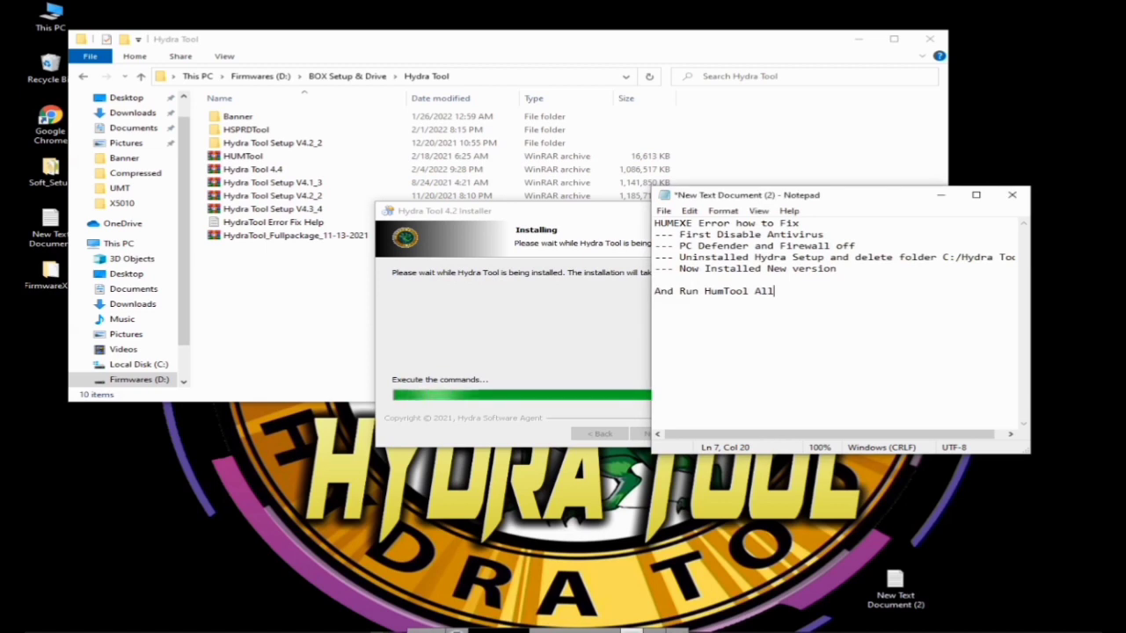
{"action": "type", "text": " So"}
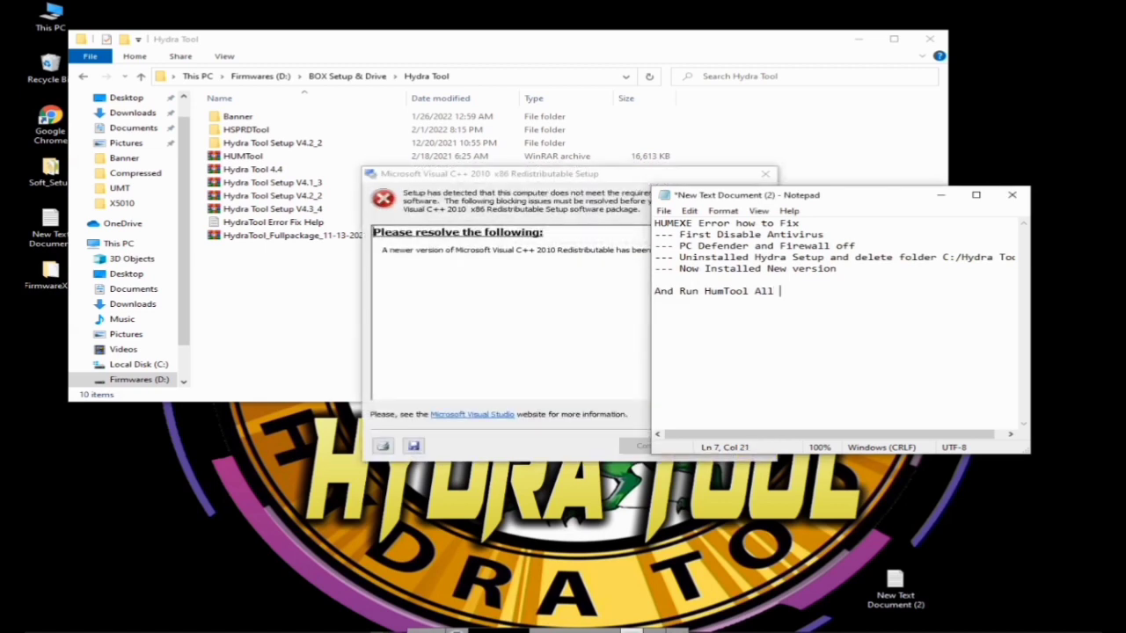
{"action": "type", "text": "ftware Work"}
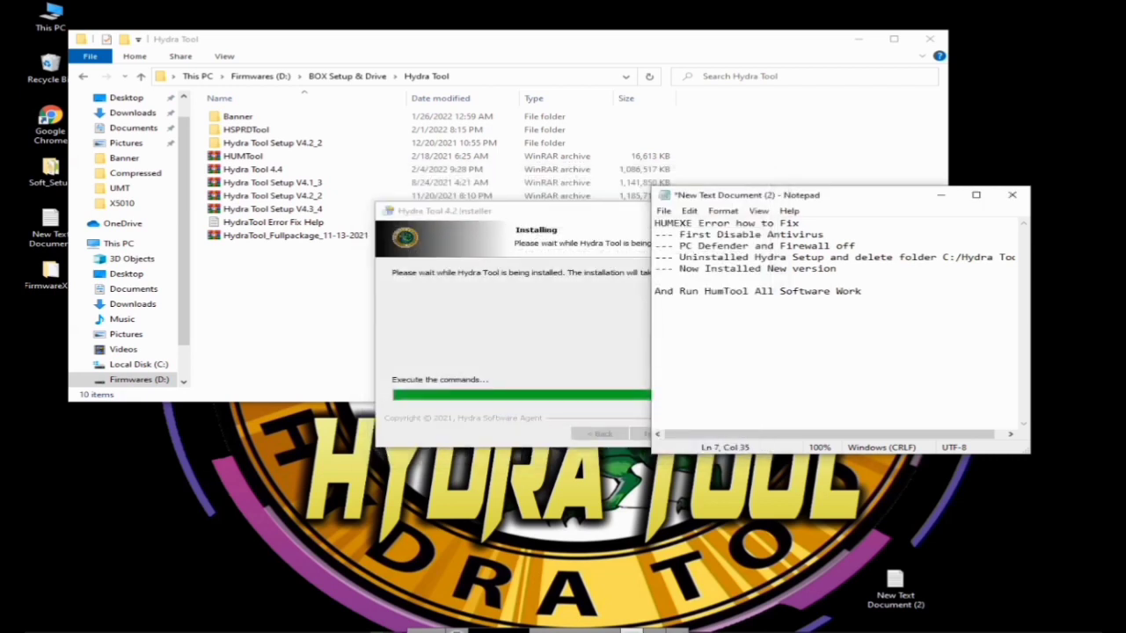
Install the Alcor Micro Smart Card Reader Driver and finish the Hydra Tool setup wizard.
{"action": "left_click_drag", "start_coordinate": [557, 211], "coordinate": [476, 175]}
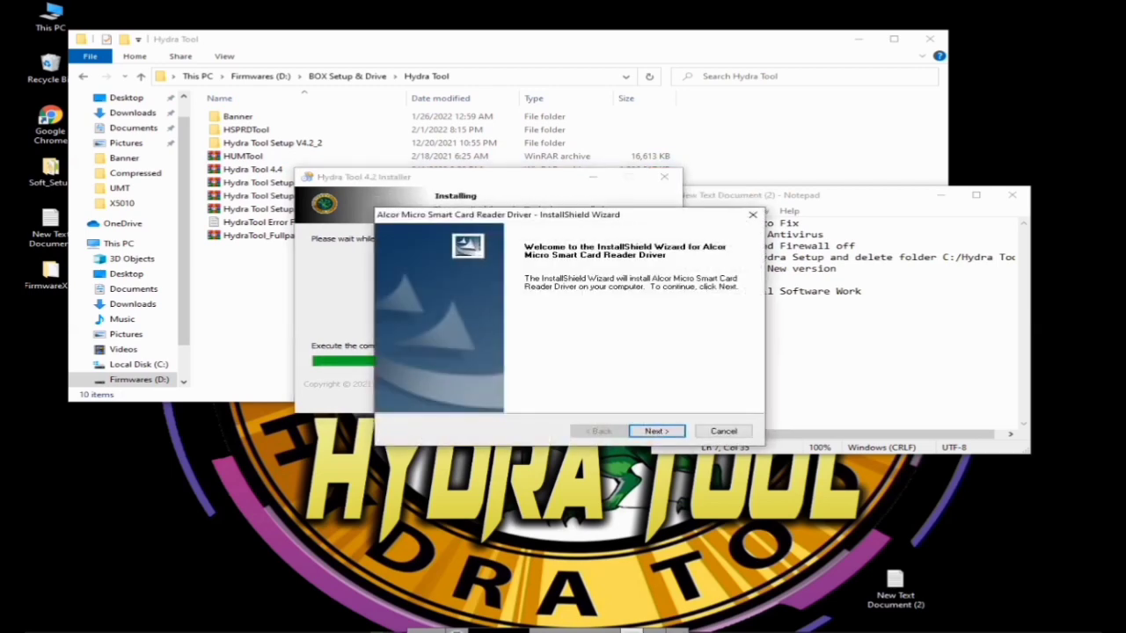
{"action": "key", "text": "Return"}
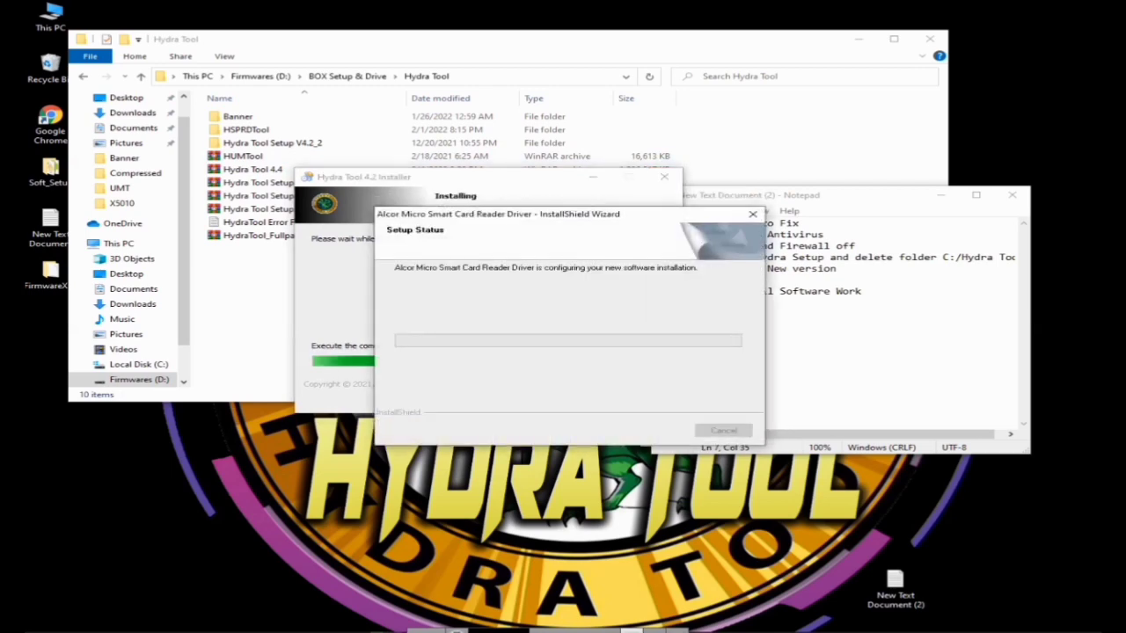
{"action": "left_click_drag", "start_coordinate": [575, 216], "coordinate": [602, 327]}
{"action": "left_click_drag", "start_coordinate": [836, 194], "coordinate": [880, 110]}
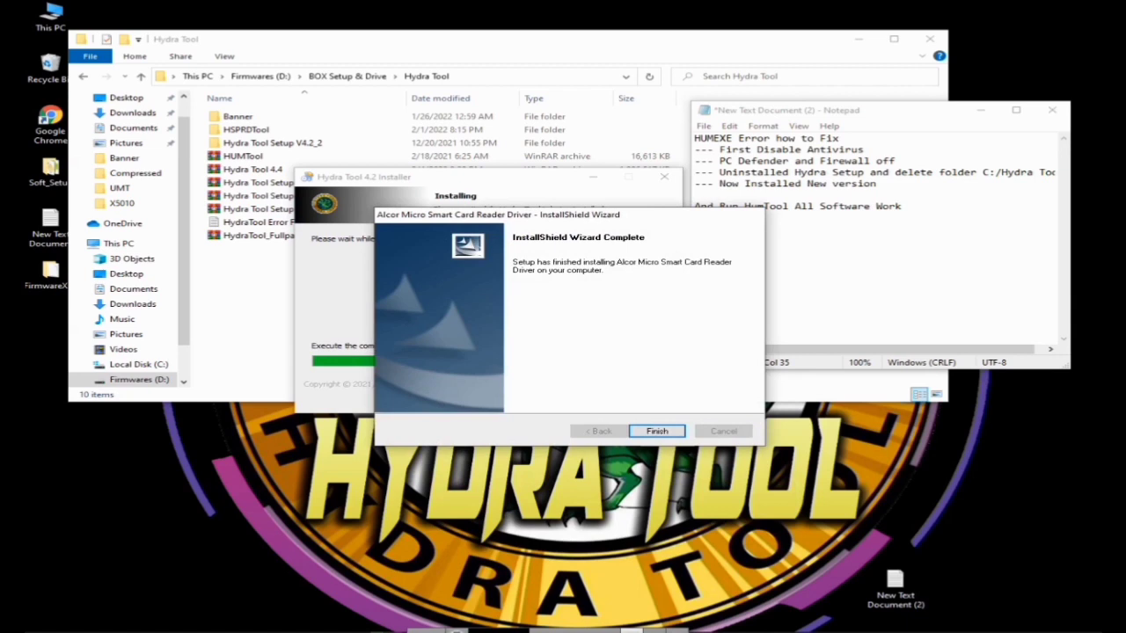
{"action": "key", "text": "Return"}
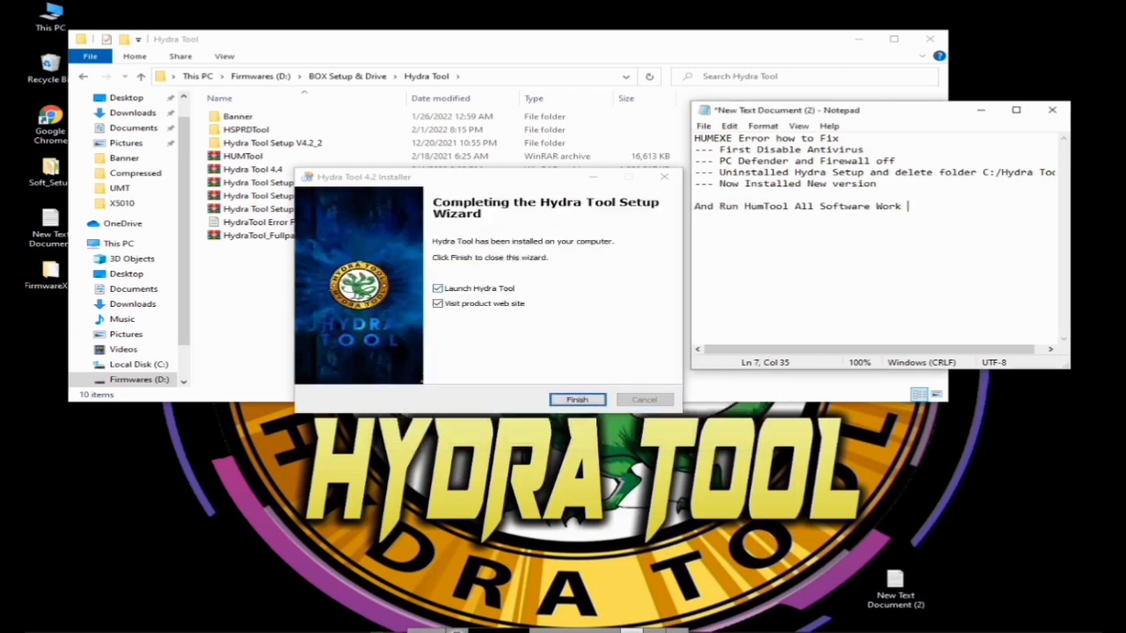
{"action": "key", "text": "space"}
{"action": "key", "text": "Return"}
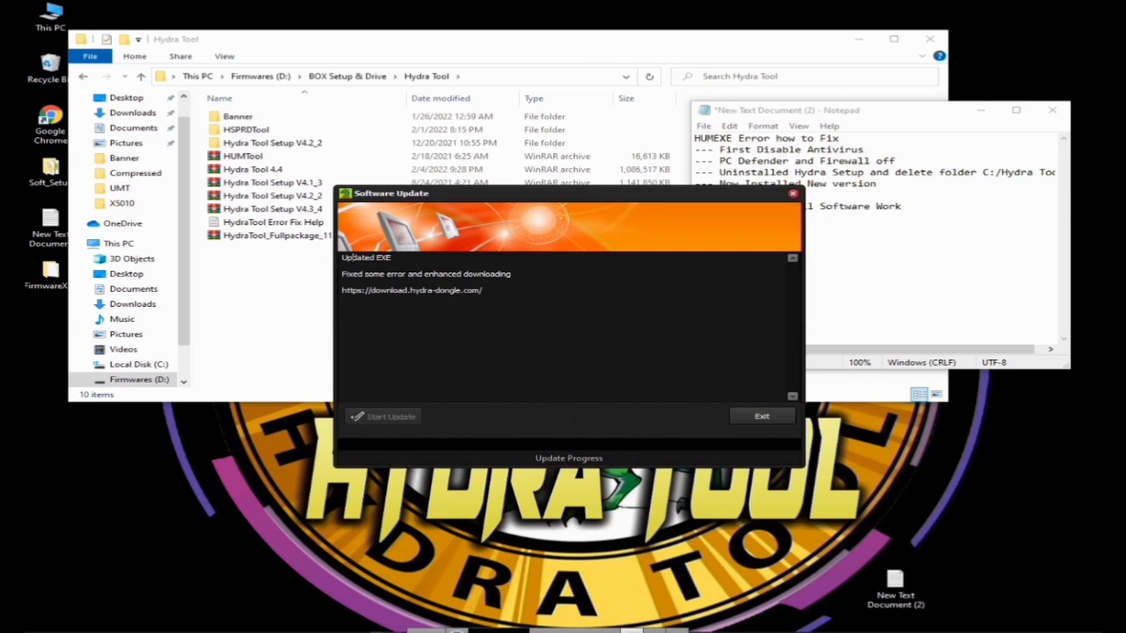
{"action": "left_click_drag", "start_coordinate": [341, 291], "coordinate": [511, 274]}
{"action": "left_click", "coordinate": [342, 282]}
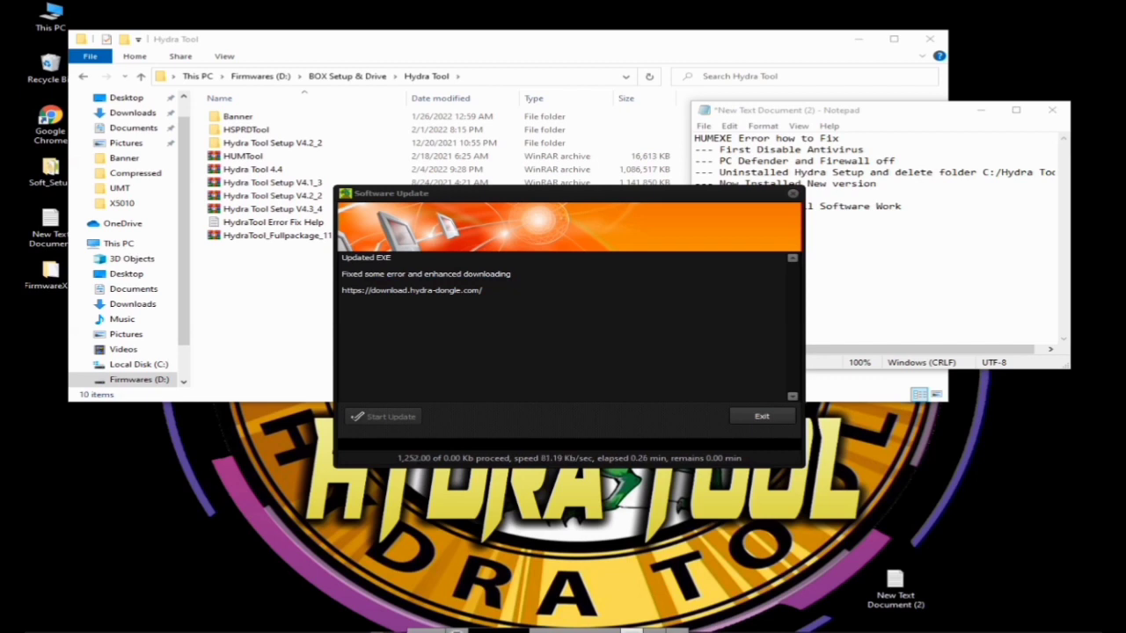
{"action": "right_click", "coordinate": [320, 294]}
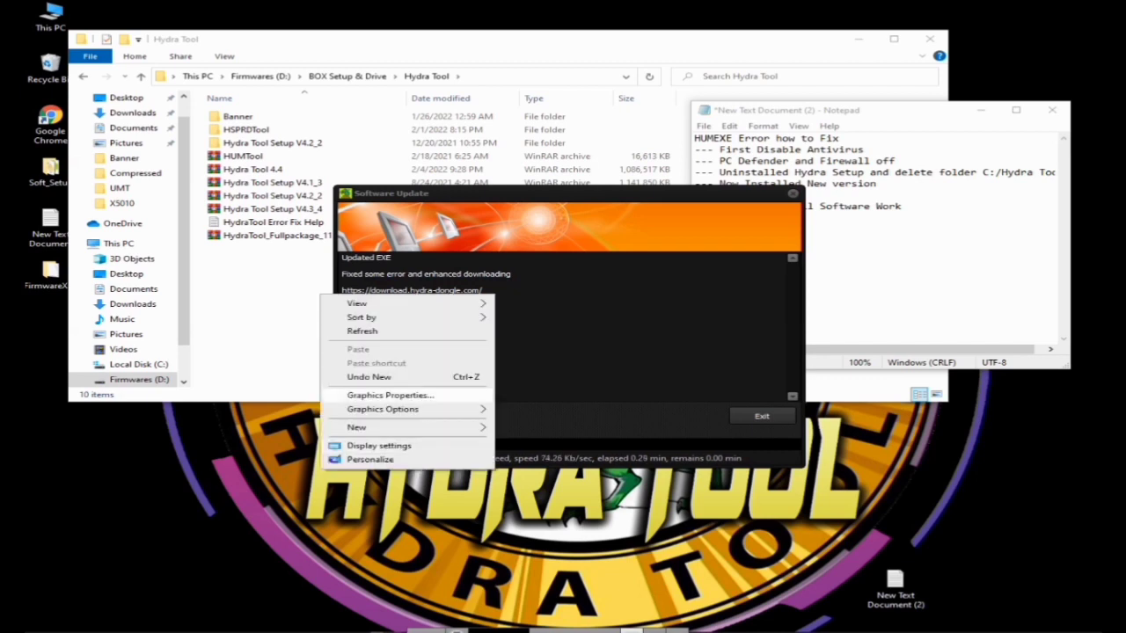
{"action": "left_click", "coordinate": [360, 331]}
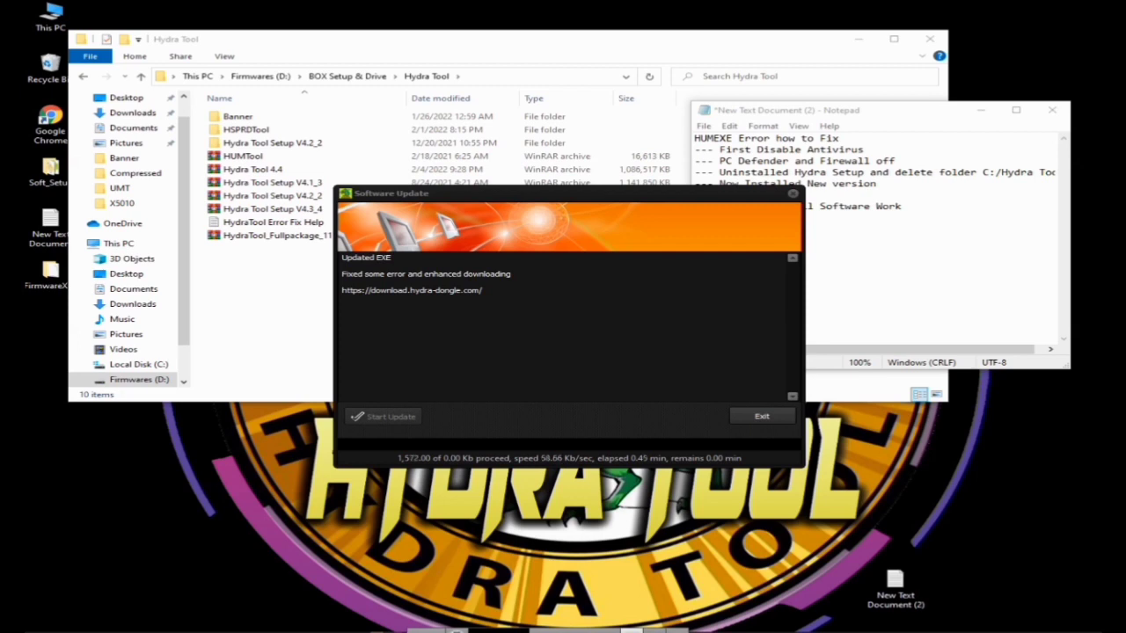
{"action": "left_click_drag", "start_coordinate": [365, 274], "coordinate": [511, 273]}
{"action": "left_click_drag", "start_coordinate": [614, 201], "coordinate": [517, 147]}
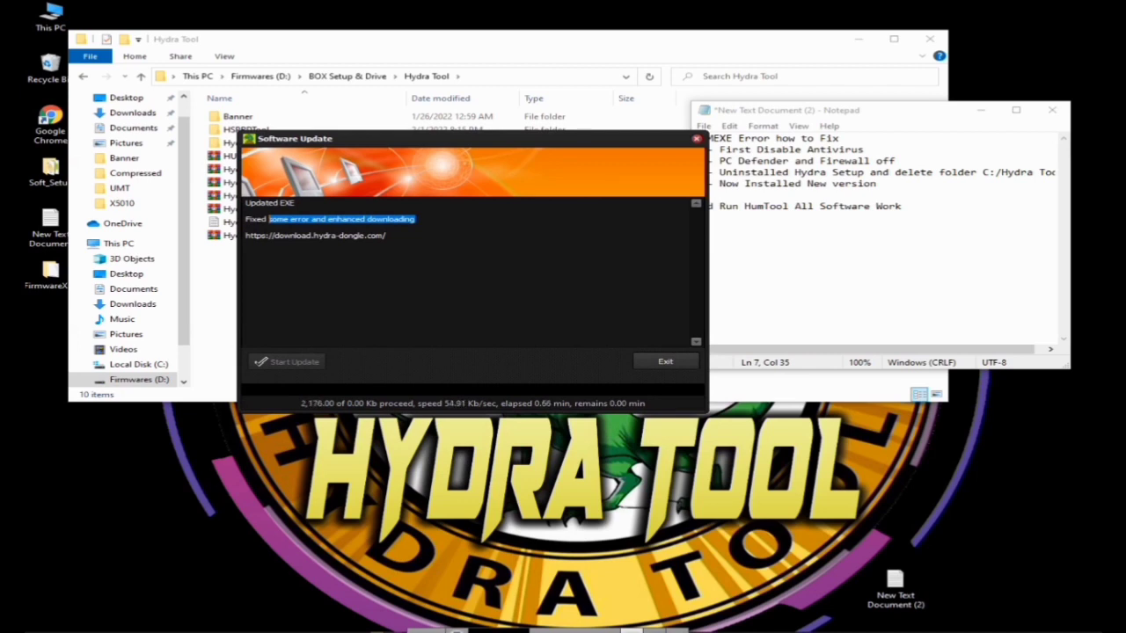
{"action": "right_click", "coordinate": [387, 521]}
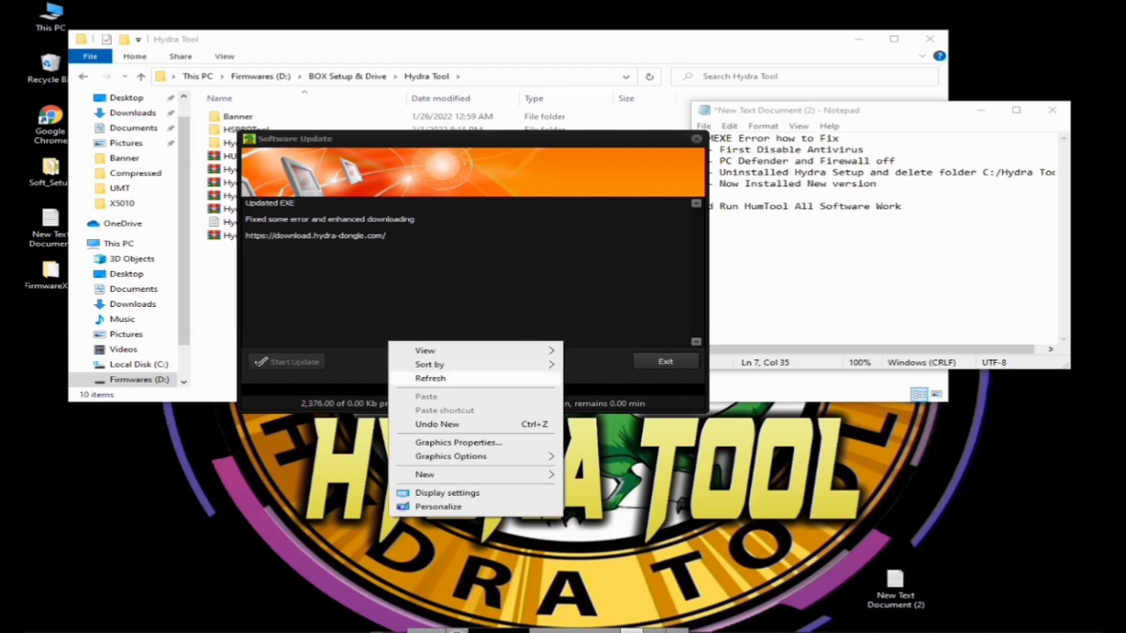
{"action": "left_click", "coordinate": [430, 378]}
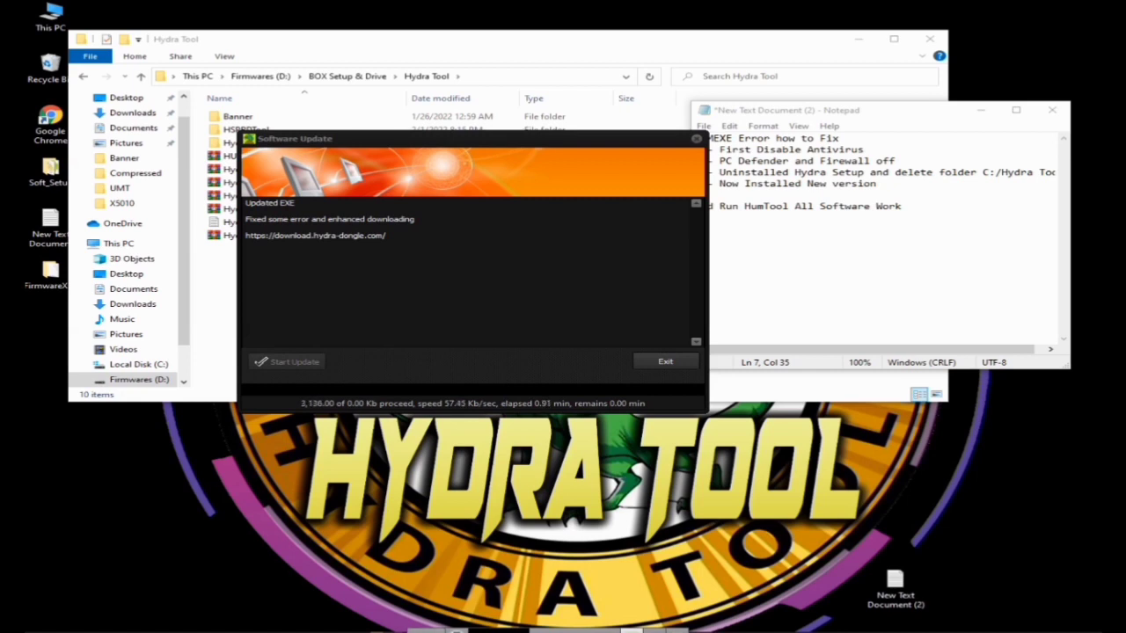
{"action": "right_click", "coordinate": [471, 553]}
{"action": "key", "text": "Escape"}
{"action": "right_click", "coordinate": [551, 281]}
{"action": "left_click", "coordinate": [593, 318]}
{"action": "right_click", "coordinate": [661, 357]}
{"action": "left_click", "coordinate": [690, 395]}
Arrange the Software Update window and the note side by side without overlap.
{"action": "left_click_drag", "start_coordinate": [269, 219], "coordinate": [415, 219]}
{"action": "left_click_drag", "start_coordinate": [521, 144], "coordinate": [466, 112]}
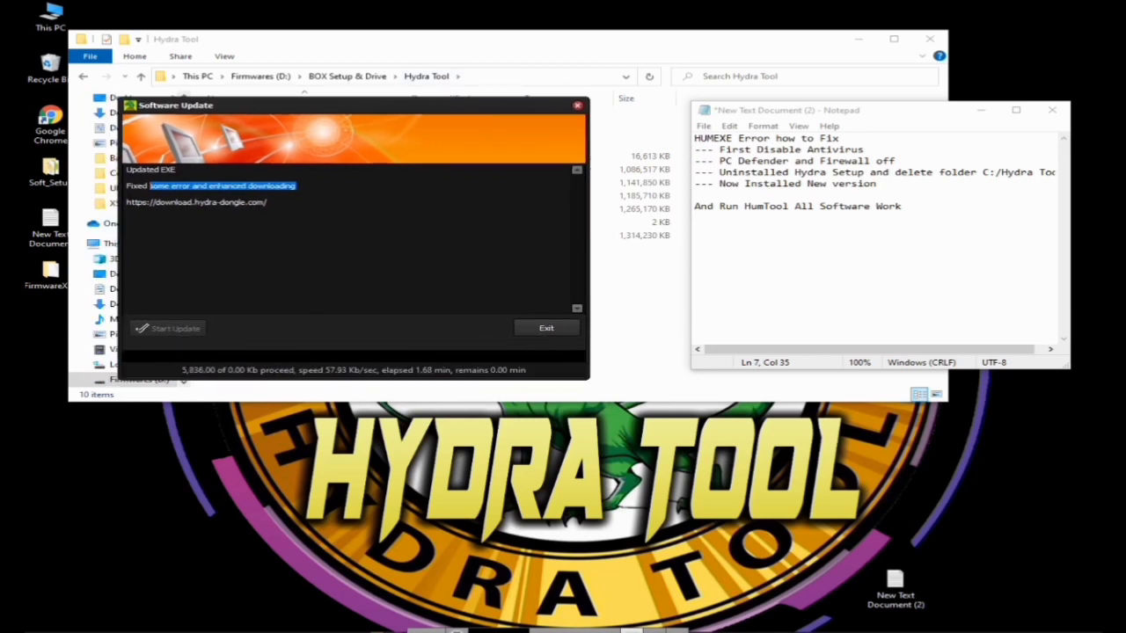
{"action": "left_click_drag", "start_coordinate": [740, 111], "coordinate": [669, 110]}
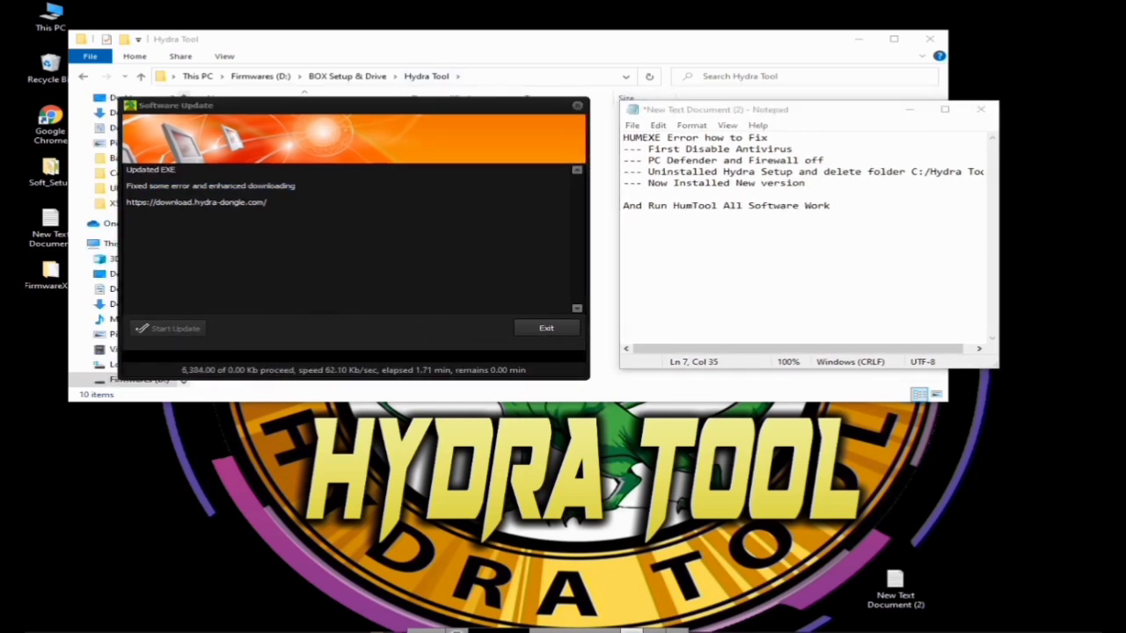
{"action": "right_click", "coordinate": [573, 495]}
{"action": "left_click", "coordinate": [616, 354]}
{"action": "right_click", "coordinate": [624, 341]}
{"action": "left_click", "coordinate": [669, 379]}
{"action": "key", "text": "alt+Tab"}
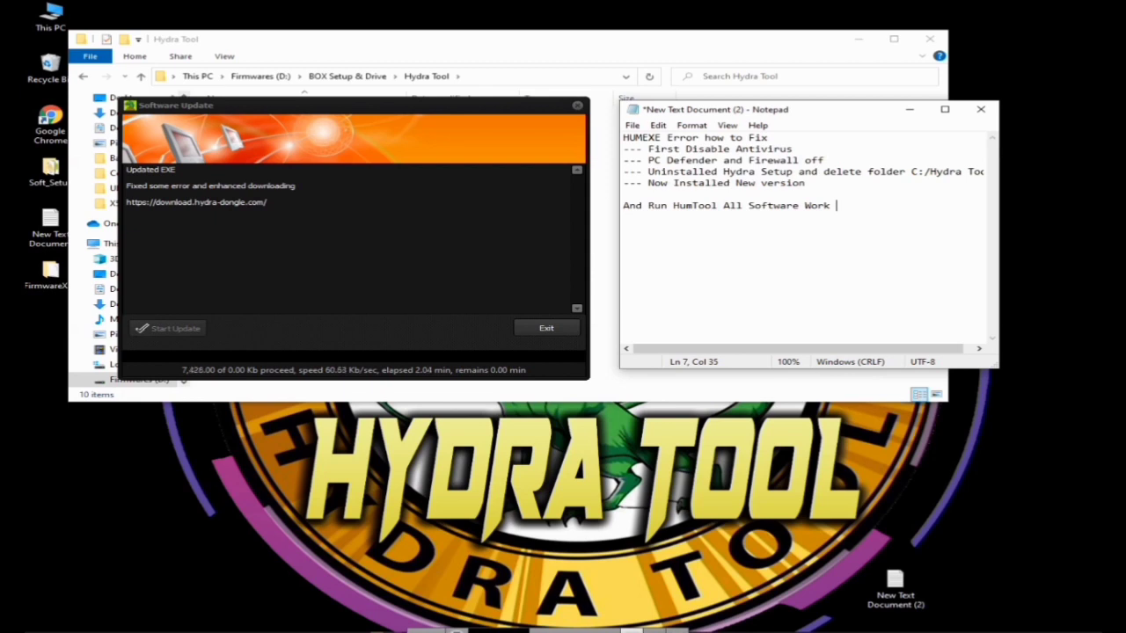
{"action": "left_click_drag", "start_coordinate": [264, 105], "coordinate": [281, 107]}
{"action": "left_click_drag", "start_coordinate": [165, 188], "coordinate": [312, 188]}
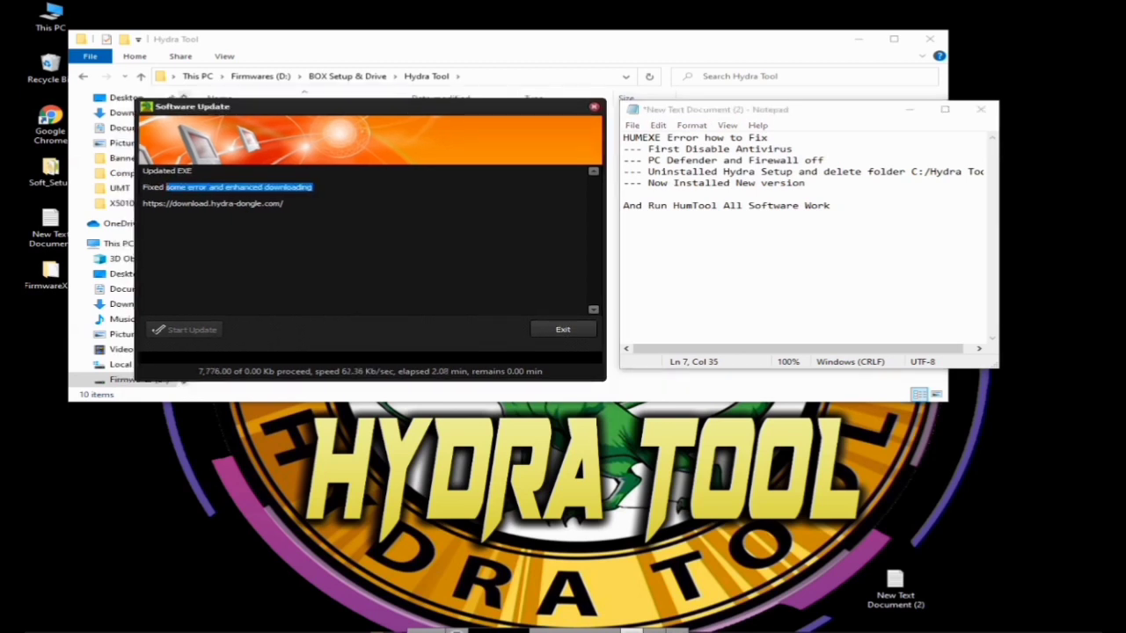
{"action": "right_click", "coordinate": [451, 341]}
{"action": "left_click", "coordinate": [475, 378]}
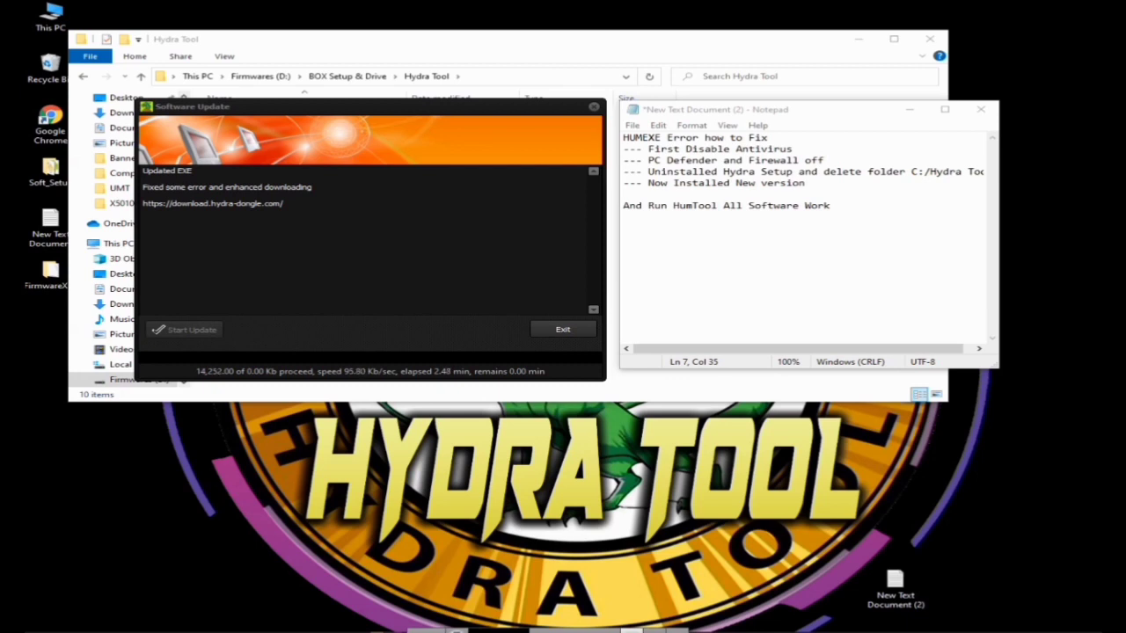
{"action": "right_click", "coordinate": [458, 534]}
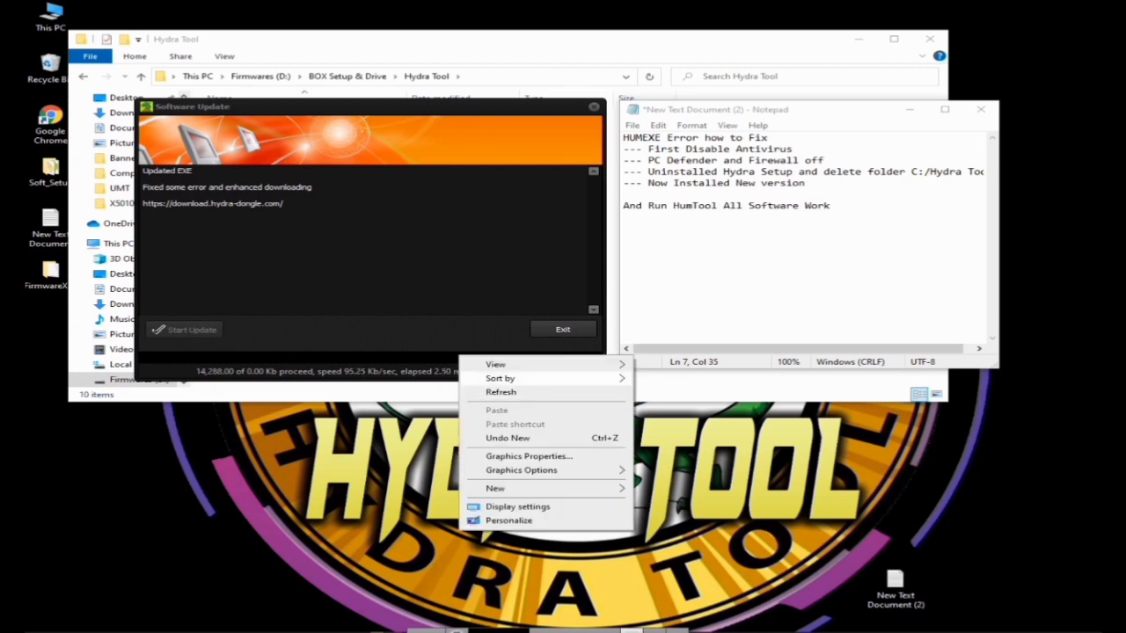
{"action": "left_click", "coordinate": [501, 395]}
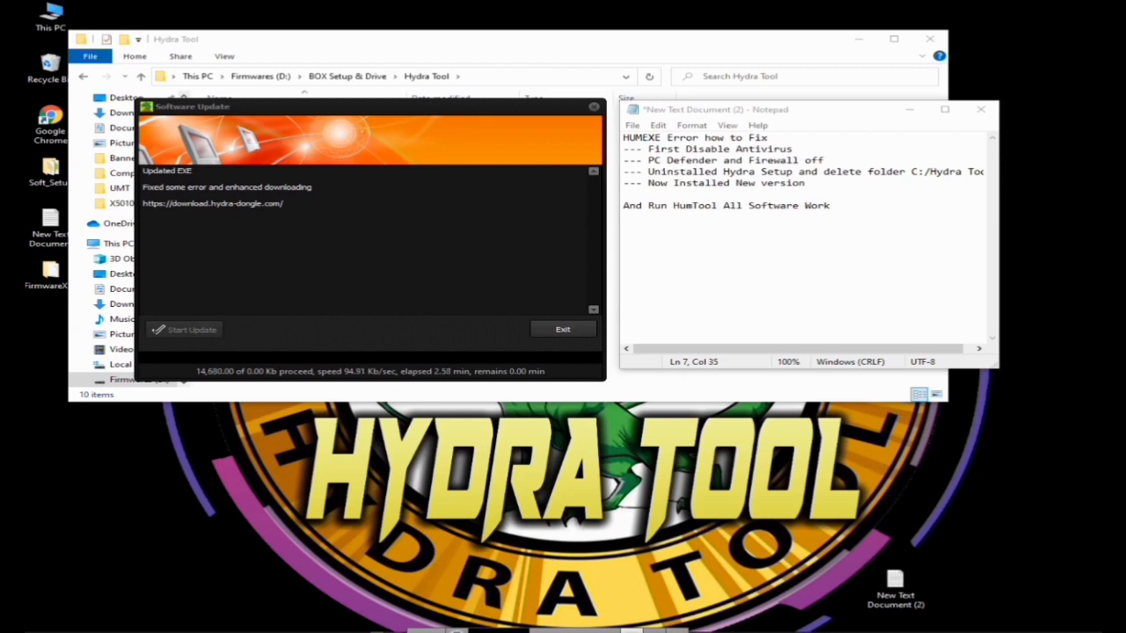
{"action": "right_click", "coordinate": [569, 385]}
{"action": "left_click", "coordinate": [612, 421]}
{"action": "right_click", "coordinate": [278, 442]}
{"action": "left_click", "coordinate": [304, 478]}
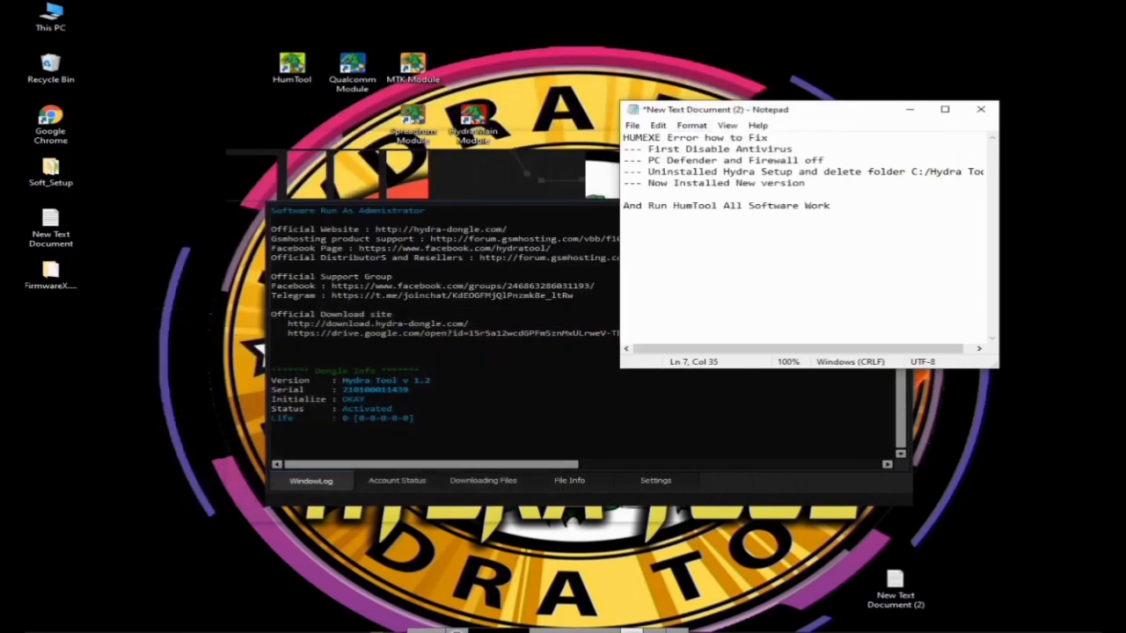
Bring the Hydra Update Manager forward and open its Hydra MTK Tool module page.
{"action": "right_click", "coordinate": [549, 49]}
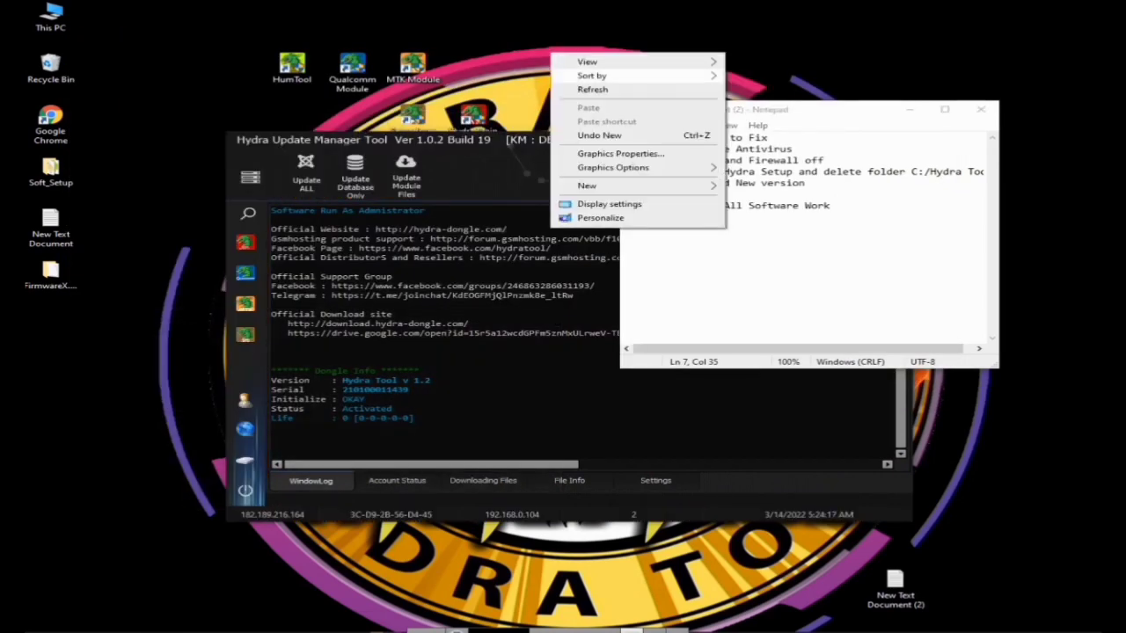
{"action": "left_click", "coordinate": [466, 119]}
{"action": "left_click", "coordinate": [506, 286]}
{"action": "left_click", "coordinate": [245, 304]}
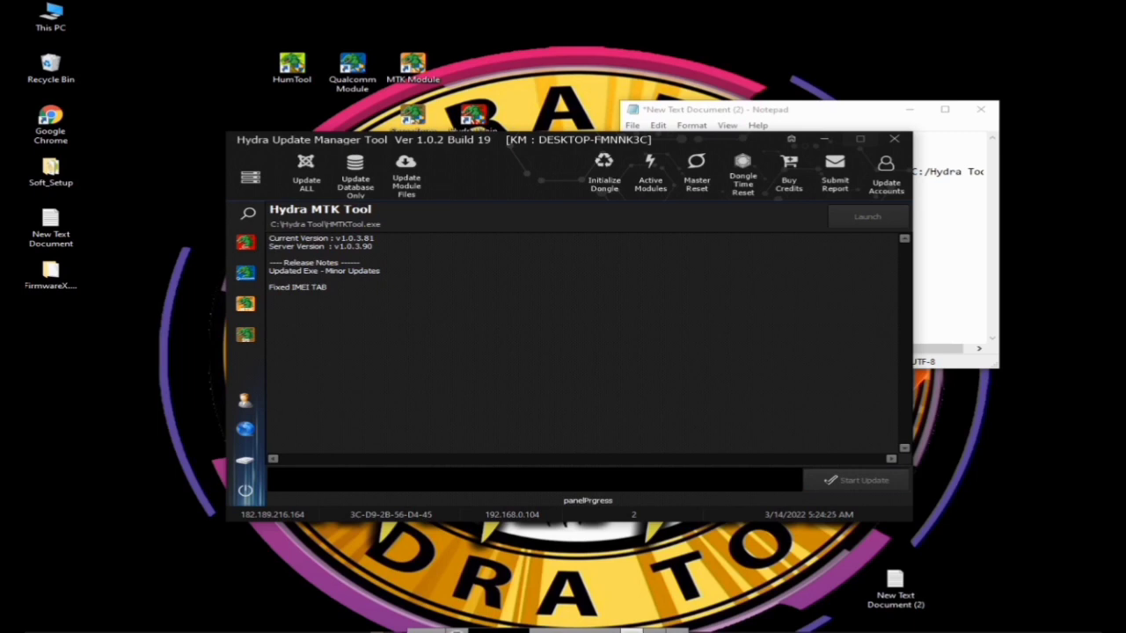
Switch to the note and add the line "now my software work prefect".
{"action": "key", "text": "alt+Tab"}
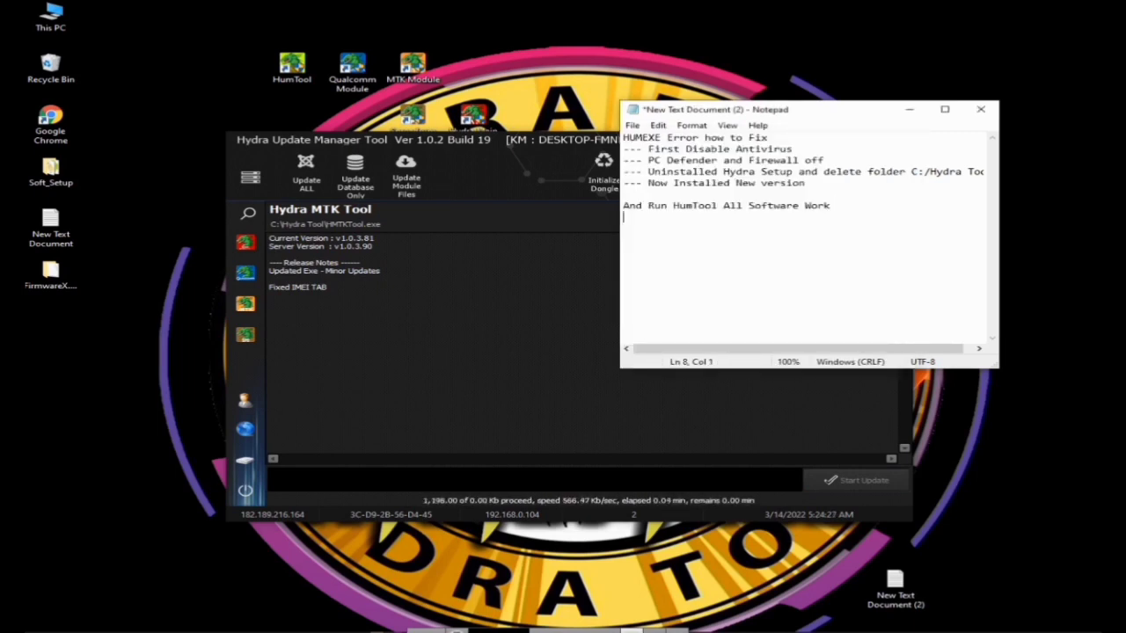
{"action": "type", "text": "now my software"}
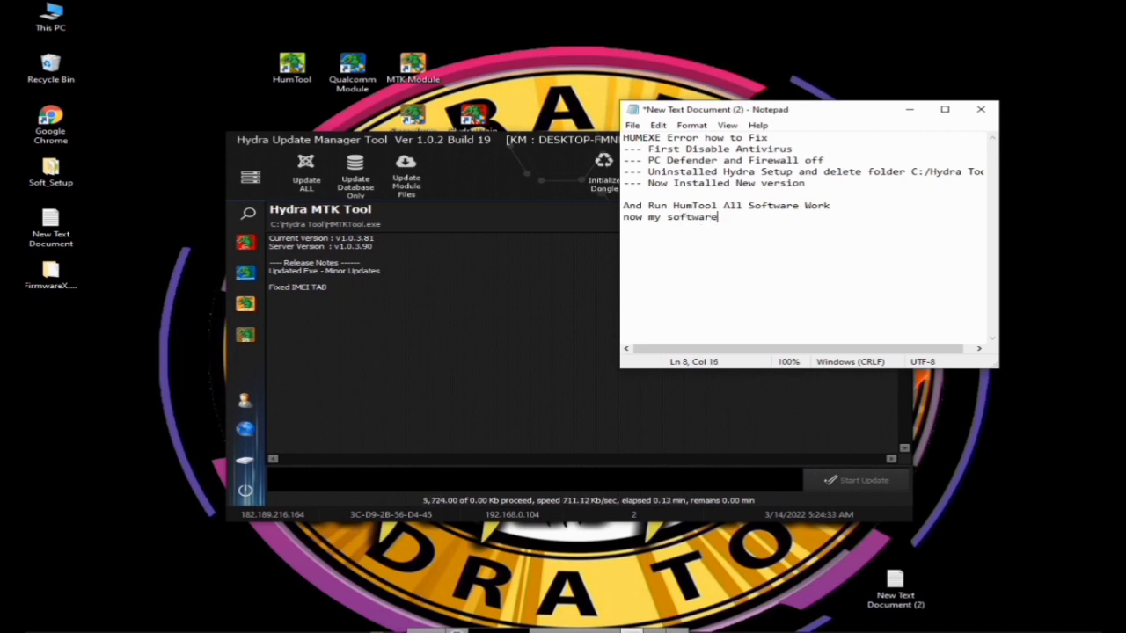
{"action": "type", "text": " work p"}
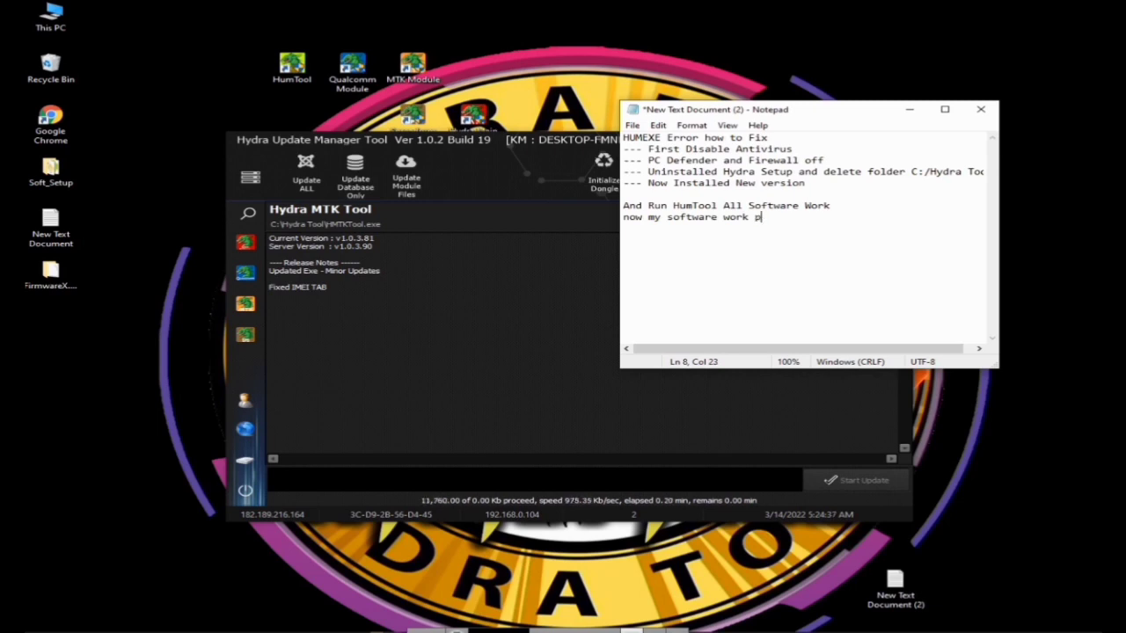
{"action": "type", "text": "refect"}
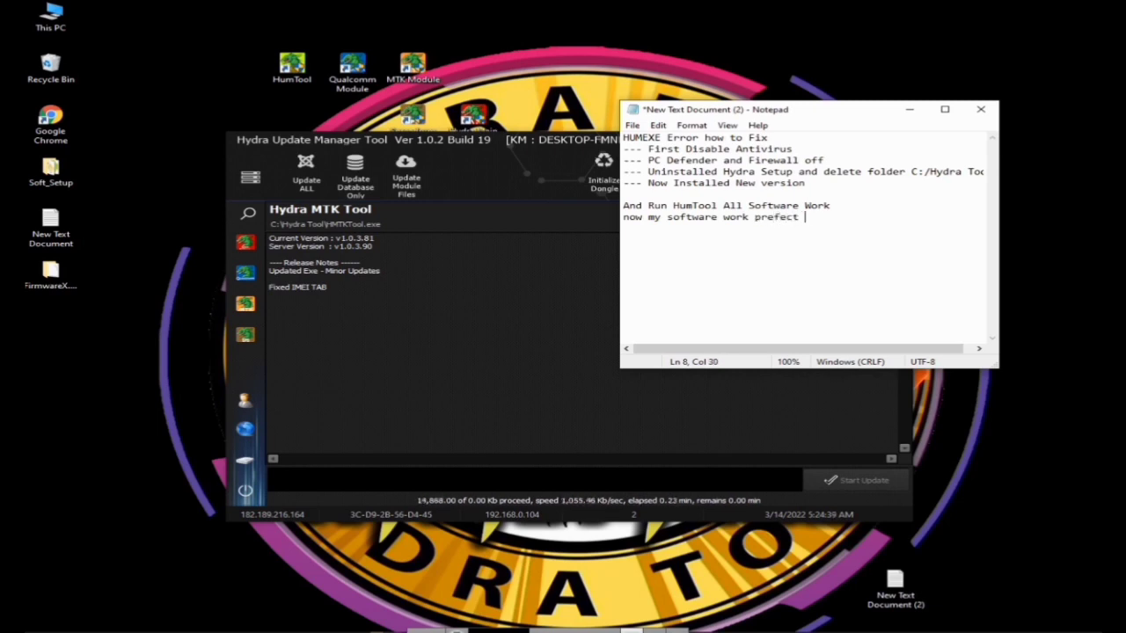
Add the sign-off "Best Regards | Hydra Team" to the note below a blank line.
{"action": "key", "text": "Return"}
{"action": "key", "text": "Return"}
{"action": "type", "text": "Best Regard s"}
{"action": "key", "text": "BackSpace"}
{"action": "key", "text": "BackSpace"}
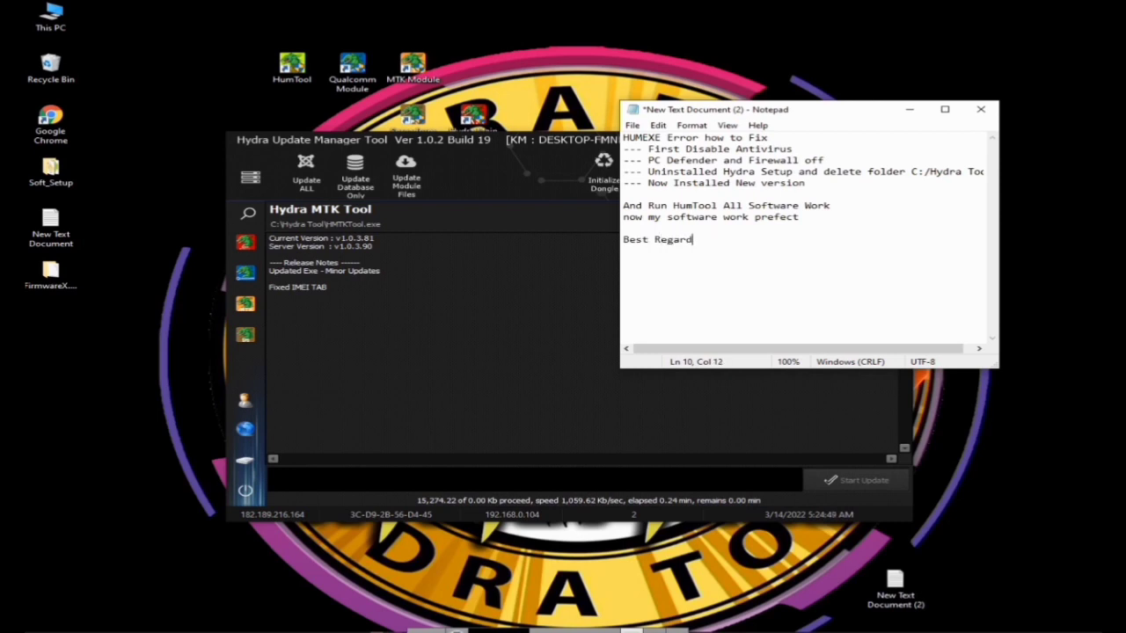
{"action": "type", "text": "s |  Hydra R"}
{"action": "key", "text": "BackSpace"}
{"action": "type", "text": "Team"}
Launch the Hydra MTK Tool from the Update Manager and move the note out of the way.
{"action": "left_click_drag", "start_coordinate": [774, 109], "coordinate": [893, 175]}
{"action": "left_click", "coordinate": [395, 140]}
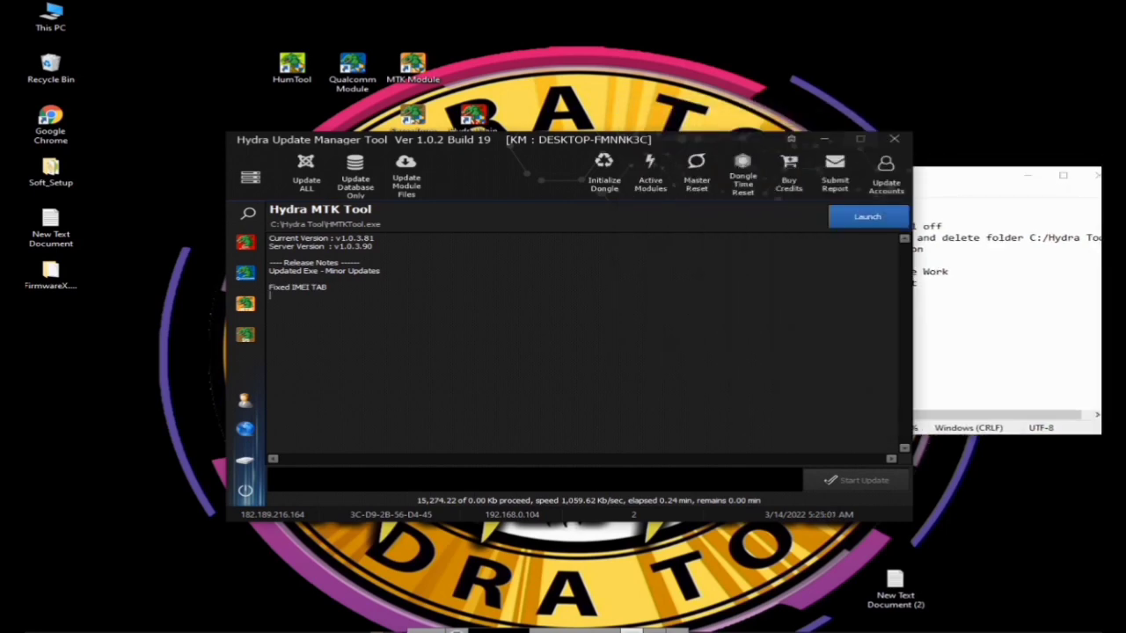
{"action": "left_click", "coordinate": [869, 216]}
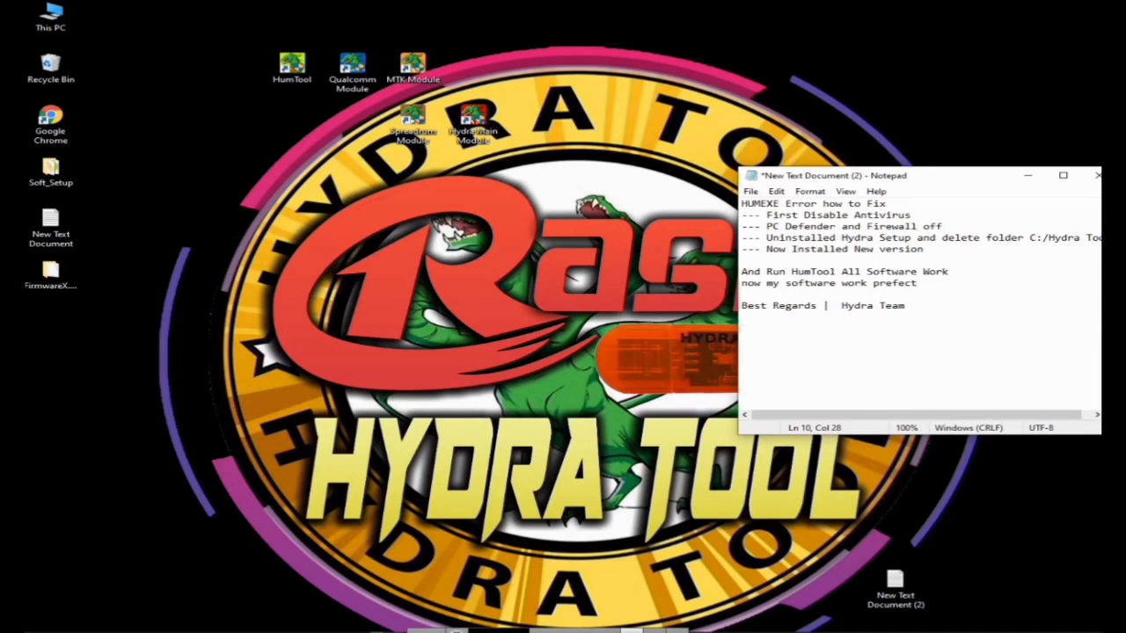
{"action": "left_click_drag", "start_coordinate": [949, 175], "coordinate": [917, 344]}
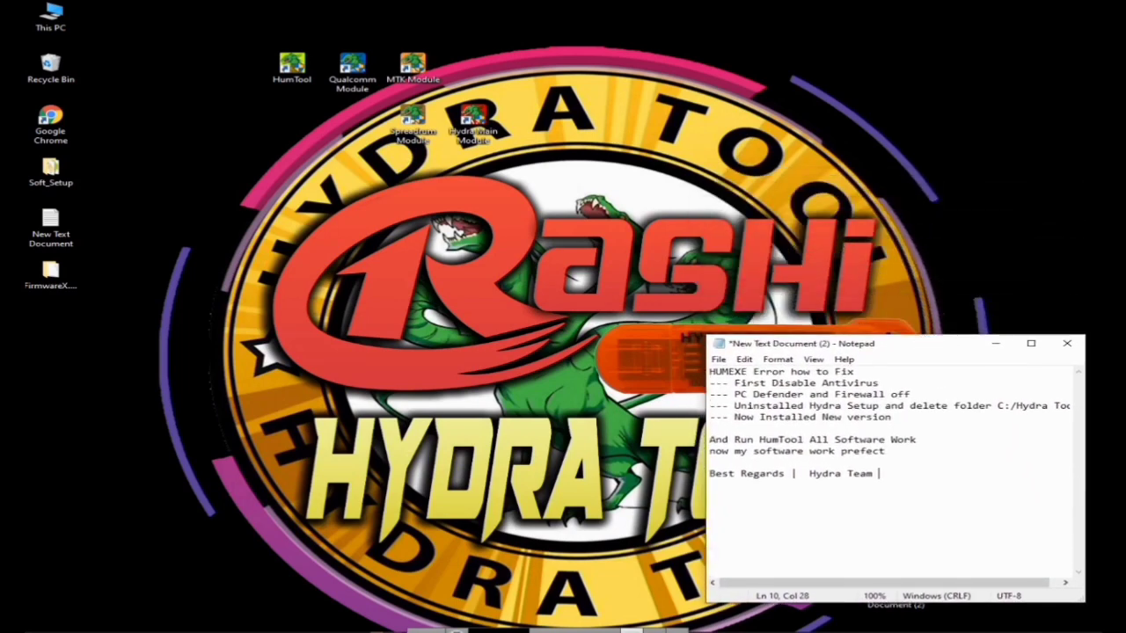
{"action": "right_click", "coordinate": [821, 77]}
{"action": "left_click", "coordinate": [879, 114]}
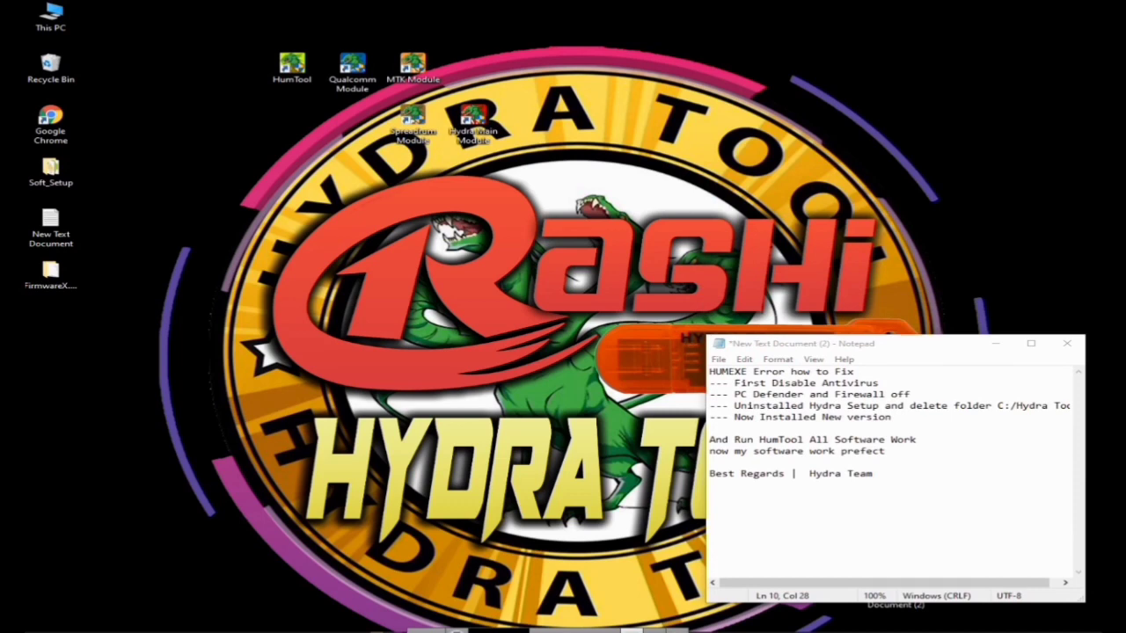
{"action": "right_click", "coordinate": [514, 101]}
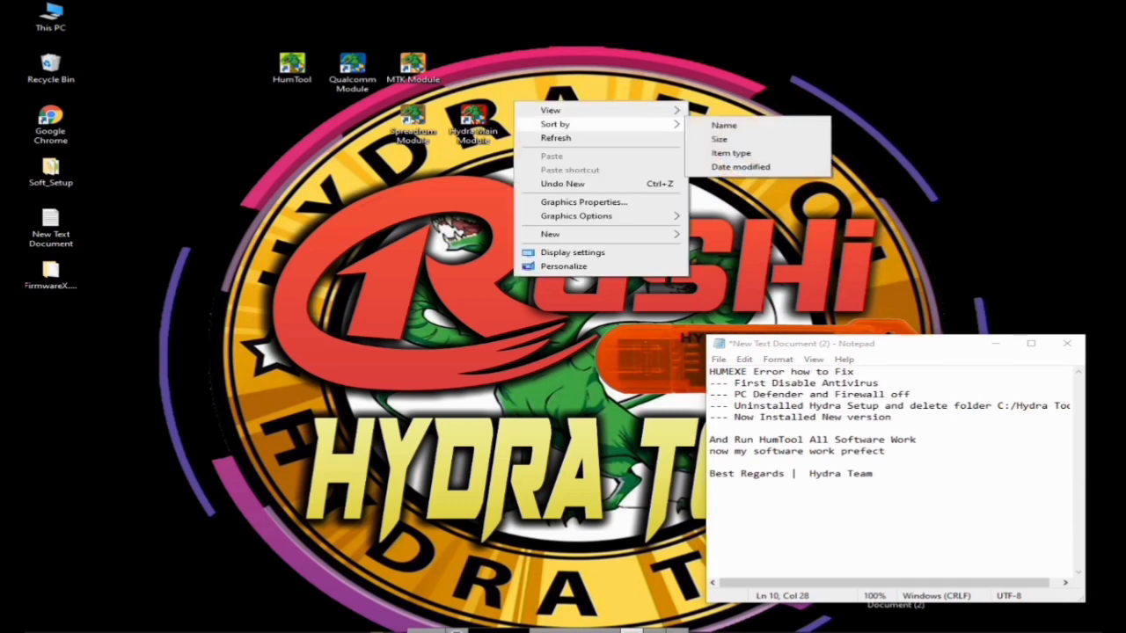
{"action": "left_click", "coordinate": [552, 139]}
{"action": "right_click", "coordinate": [562, 138]}
{"action": "left_click", "coordinate": [602, 173]}
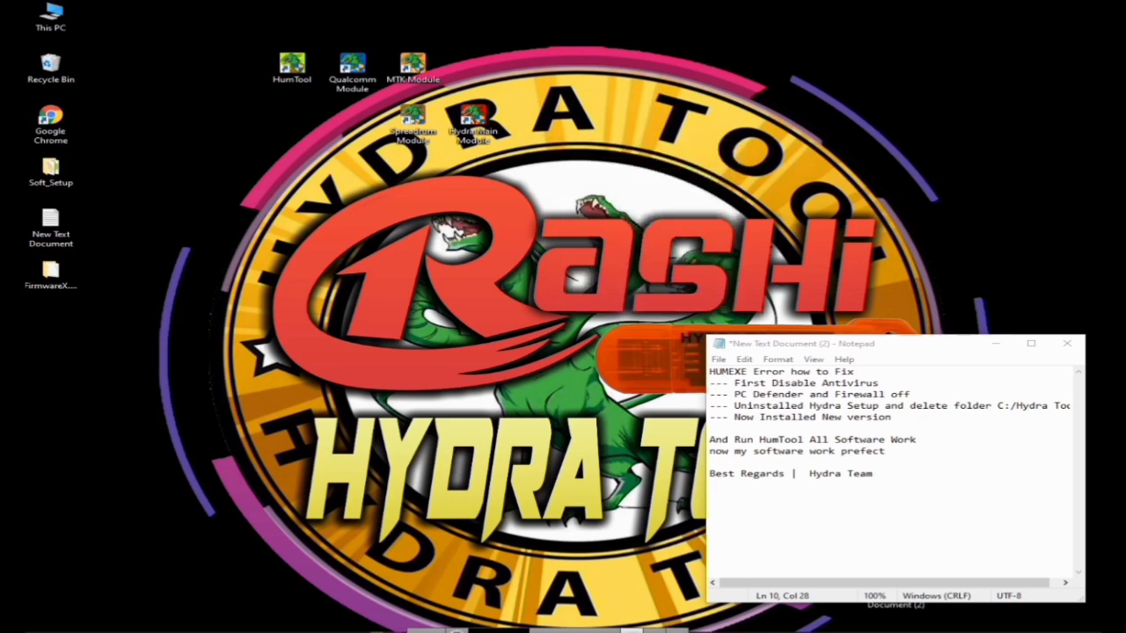
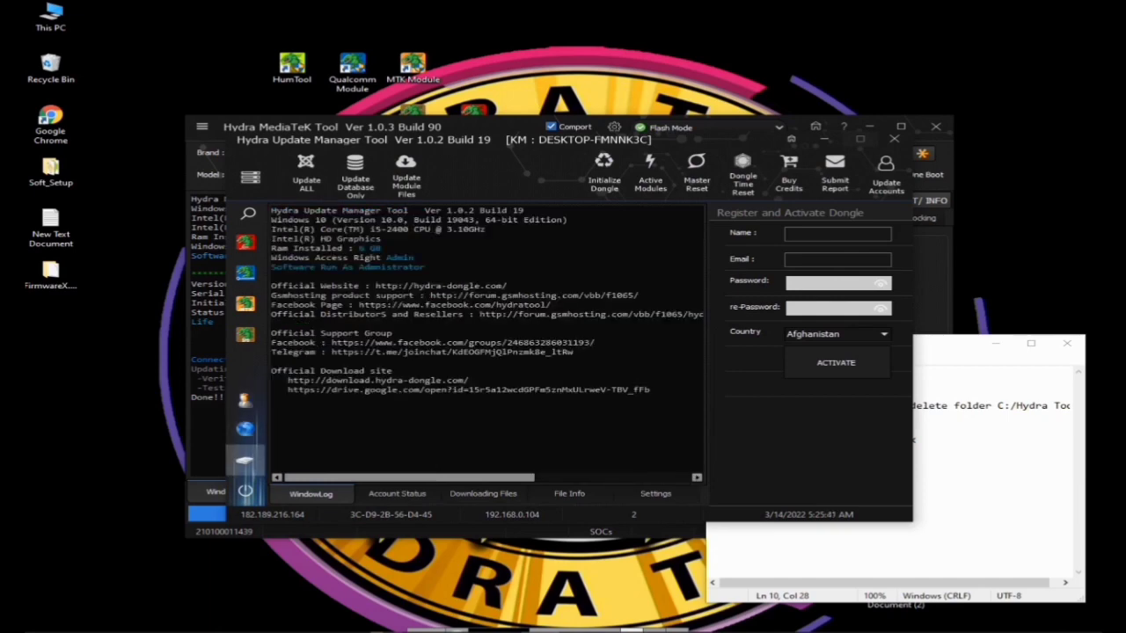
Close the Hydra Update Manager and confirm closing the form.
{"action": "key", "text": "alt+F4"}
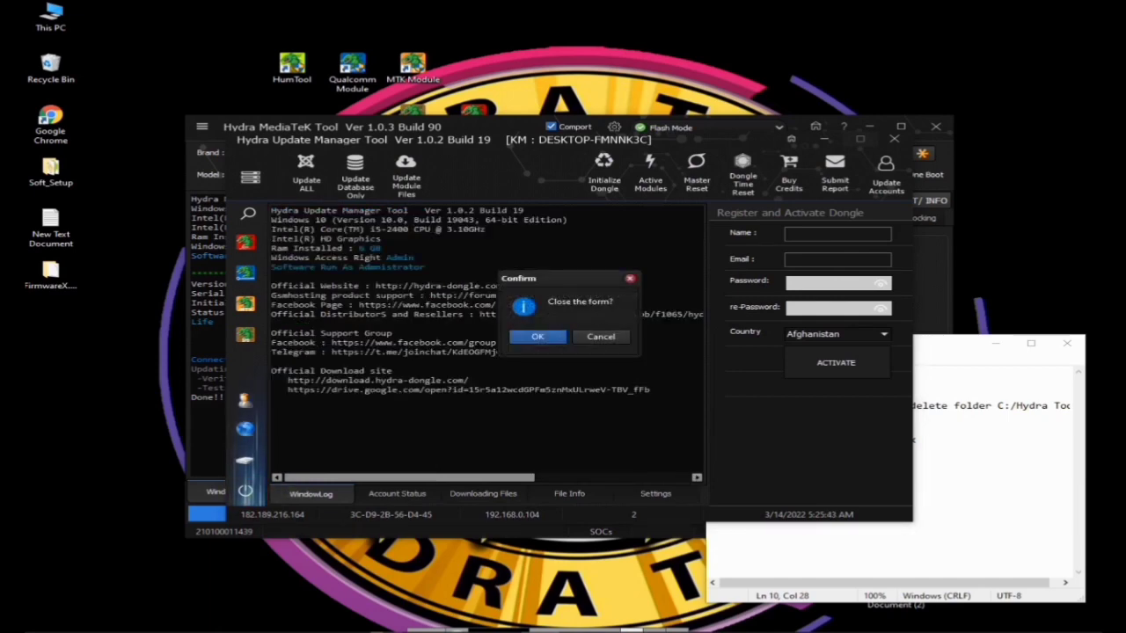
{"action": "key", "text": "Return"}
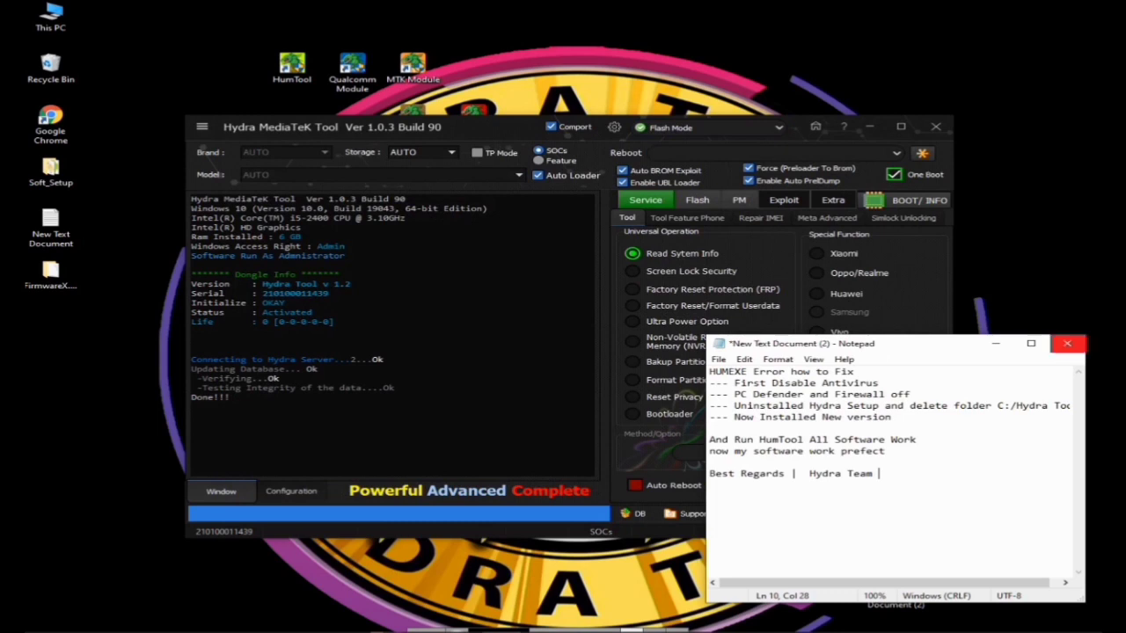